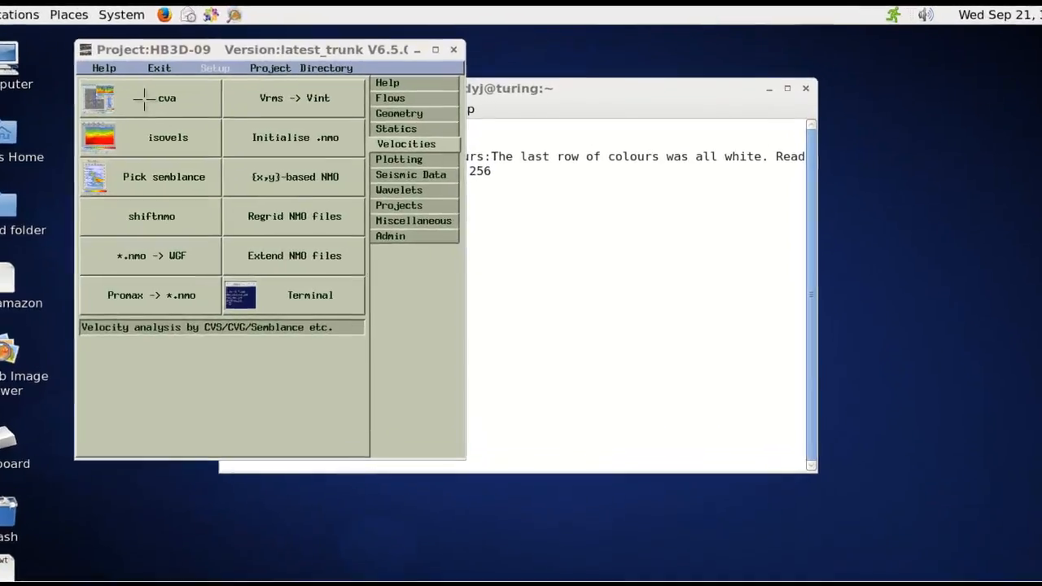
Step: Open the CVA velocity analysis parameters and clear the input velocity file entry
left_click(145, 98)
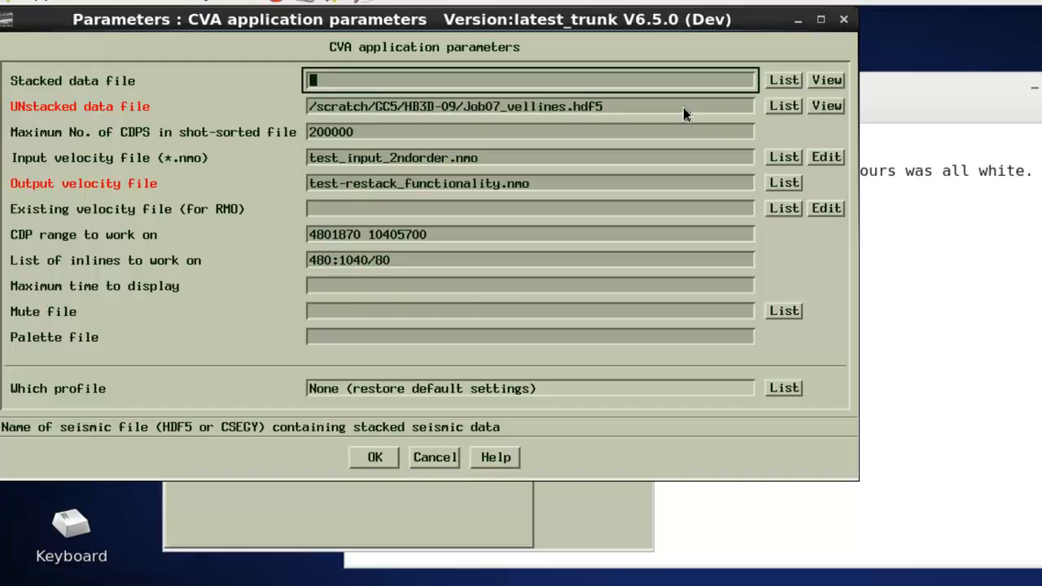
left_click(495, 158)
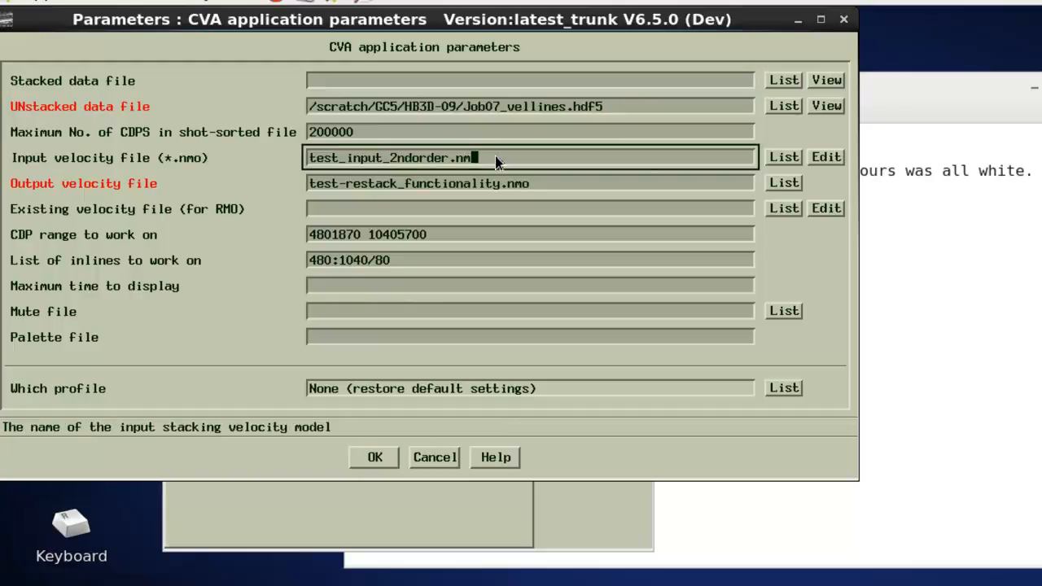
key("BackSpace")
key("BackSpace")
key("BackSpace")
key("BackSpace")
key("BackSpace")
key("BackSpace")
key("BackSpace")
key("BackSpace")
key("BackSpace")
key("BackSpace")
key("BackSpace")
key("BackSpace")
key("BackSpace")
key("BackSpace")
key("BackSpace")
key("BackSpace")
key("BackSpace")
key("BackSpace")
key("BackSpace")
key("BackSpace")
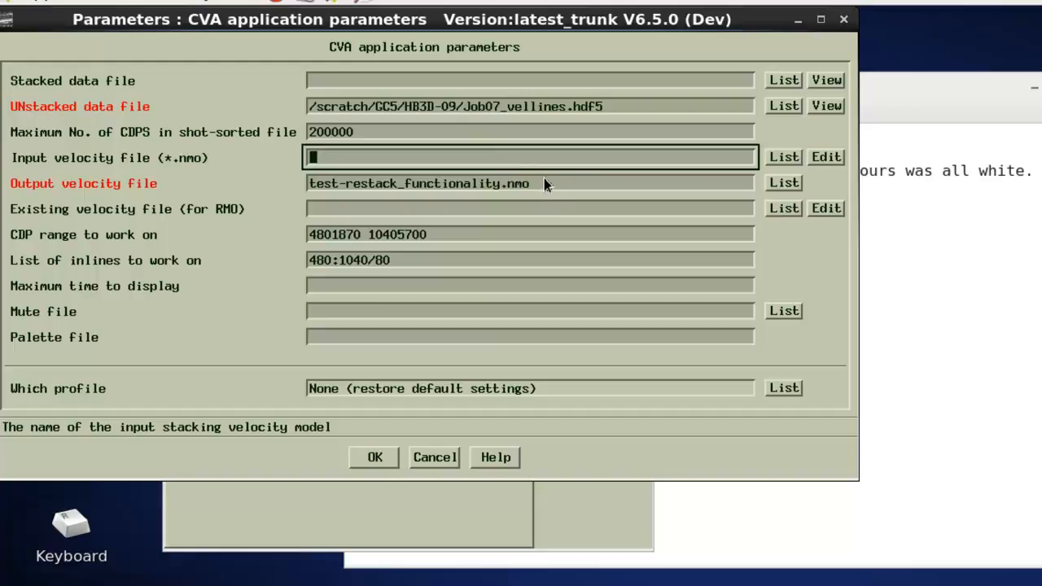
Step: Set the output velocity file to test-video_tutorial.nmo
left_click(561, 184)
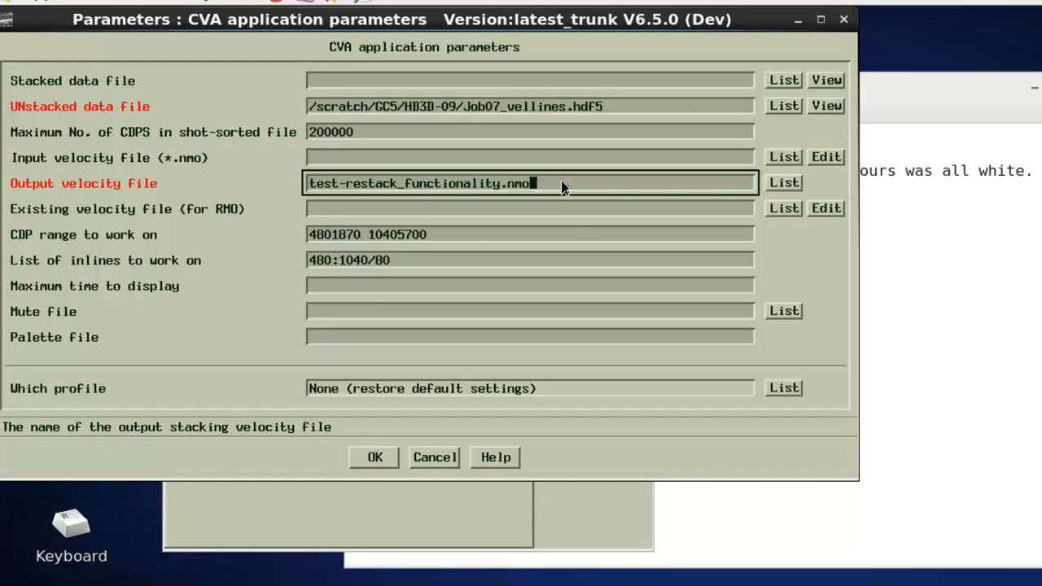
left_click(509, 186)
key("BackSpace")
key("BackSpace")
key("BackSpace")
key("BackSpace")
key("BackSpace")
key("BackSpace")
key("BackSpace")
key("BackSpace")
key("BackSpace")
key("BackSpace")
key("BackSpace")
key("BackSpace")
key("BackSpace")
key("BackSpace")
key("BackSpace")
key("BackSpace")
key("BackSpace")
key("BackSpace")
key("BackSpace")
key("BackSpace")
type("video")
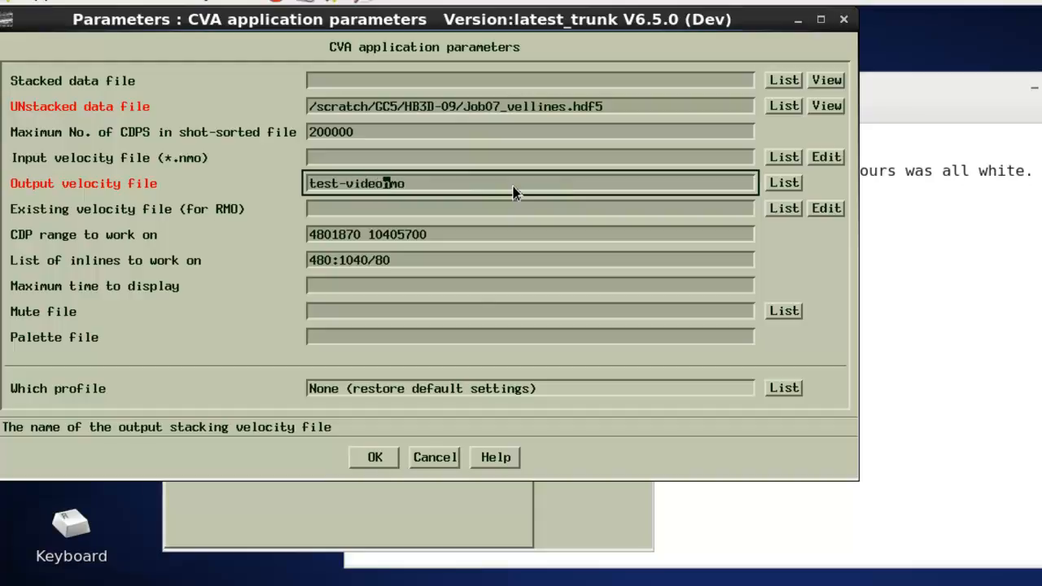
type("_tutorial.")
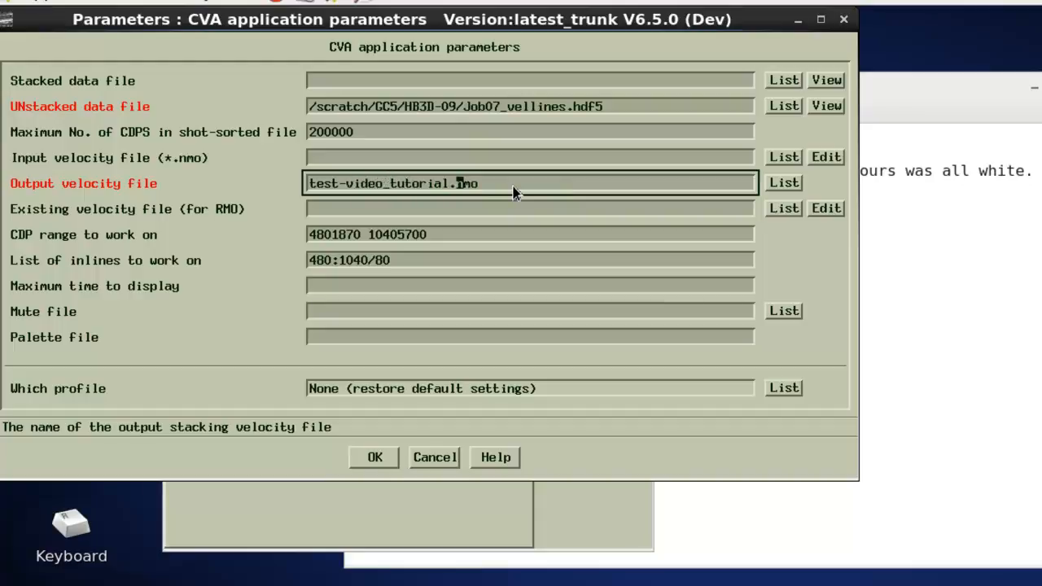
Step: Keep the CDP range and the inline list 480:1040/80, and choose job04_otmute.smu as the mute file
left_click(434, 234)
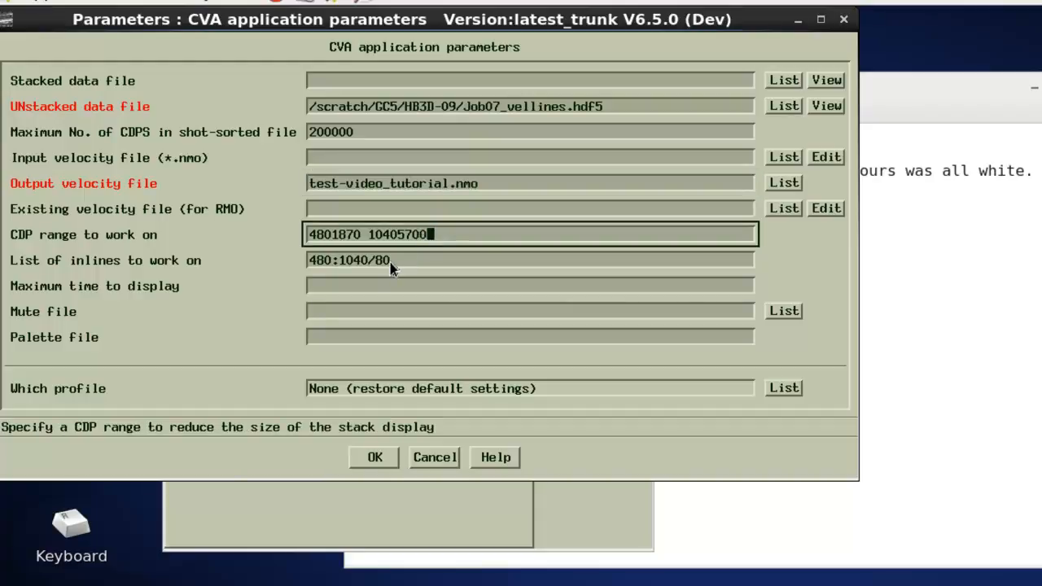
left_click(405, 259)
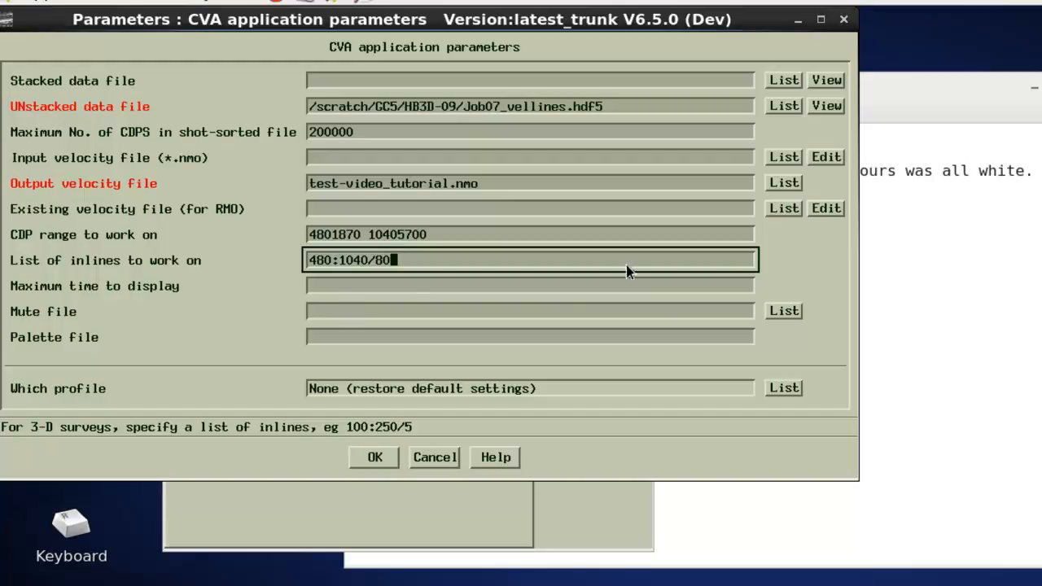
left_click(790, 309)
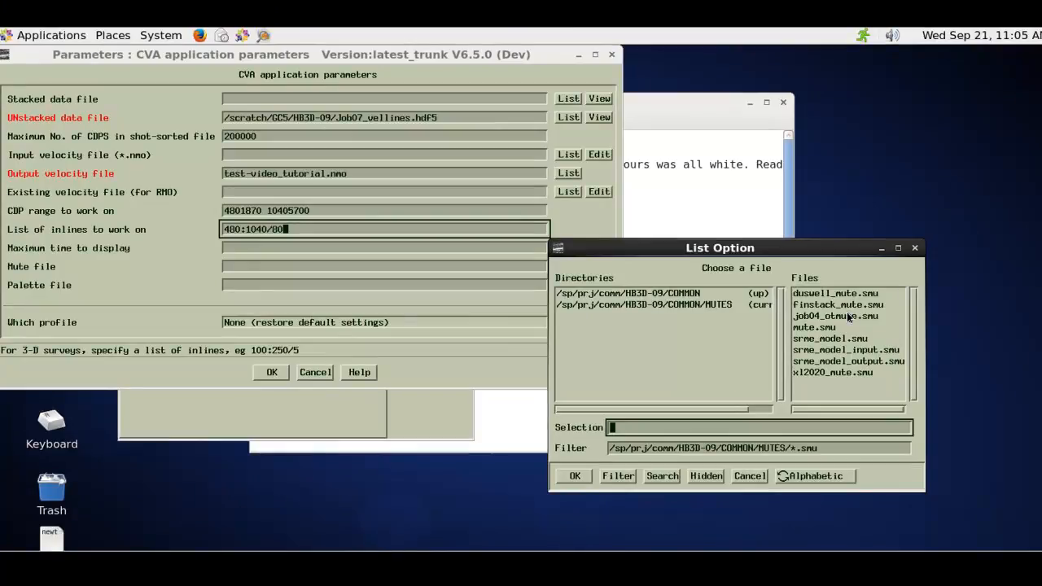
left_click(849, 318)
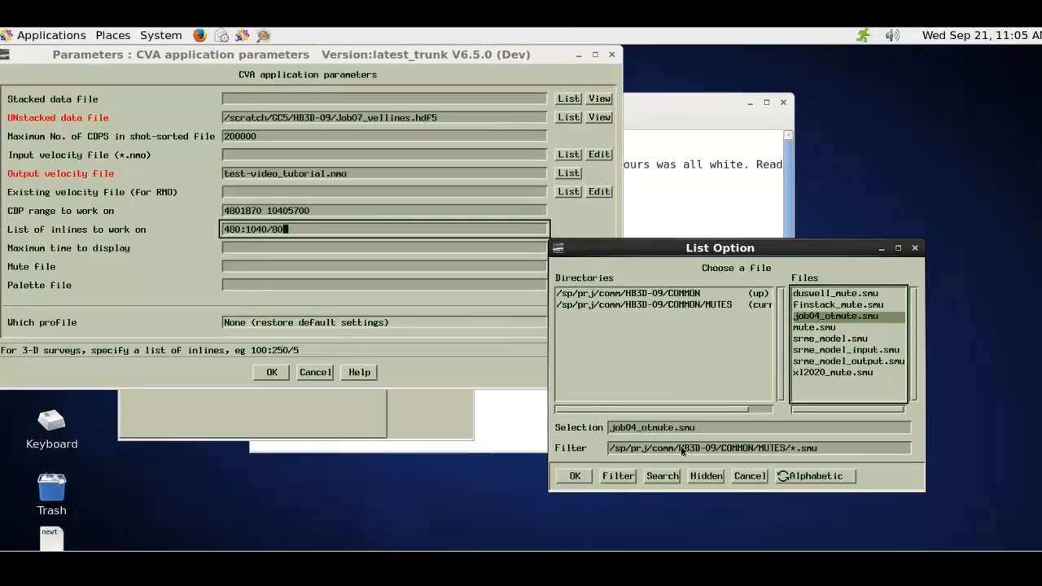
left_click(576, 476)
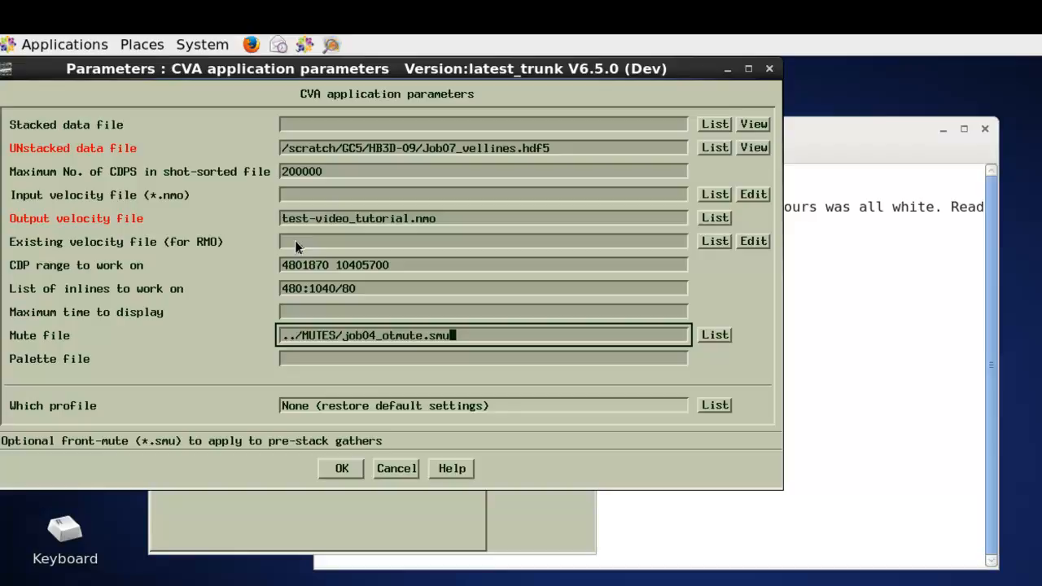
Step: Accept the CVA parameters and use pass1_vels.nmo as the velocity trend file for the initial seed function, leaving time velocity pairs empty
left_click(340, 469)
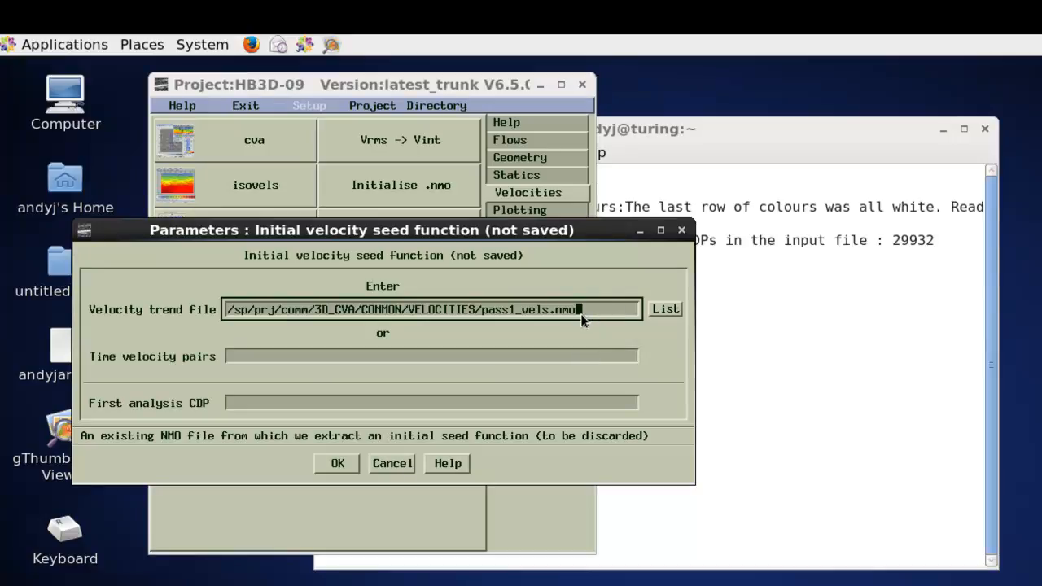
left_click(317, 357)
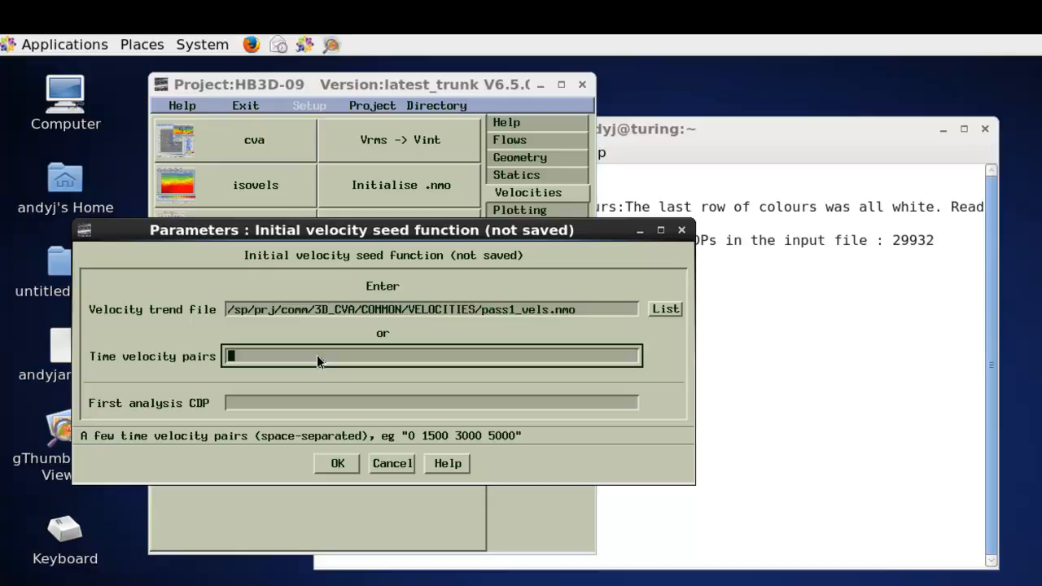
left_click(338, 463)
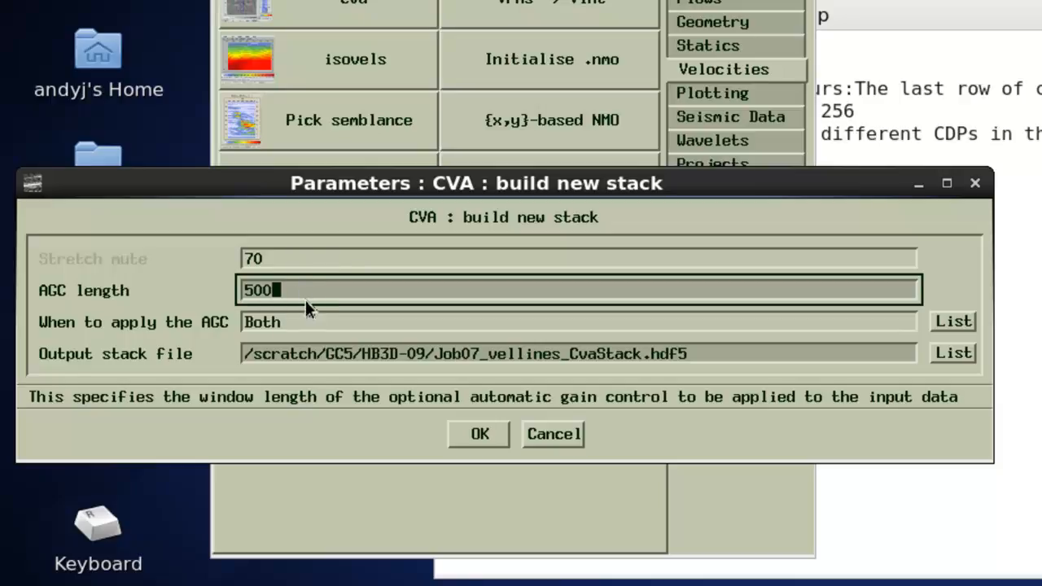
Step: Build a new stack with AGC applied at Both stages and /scratch/GC5/HB3D-09/Test_stack_for_video.hdf5 as the output stack file
left_click(951, 321)
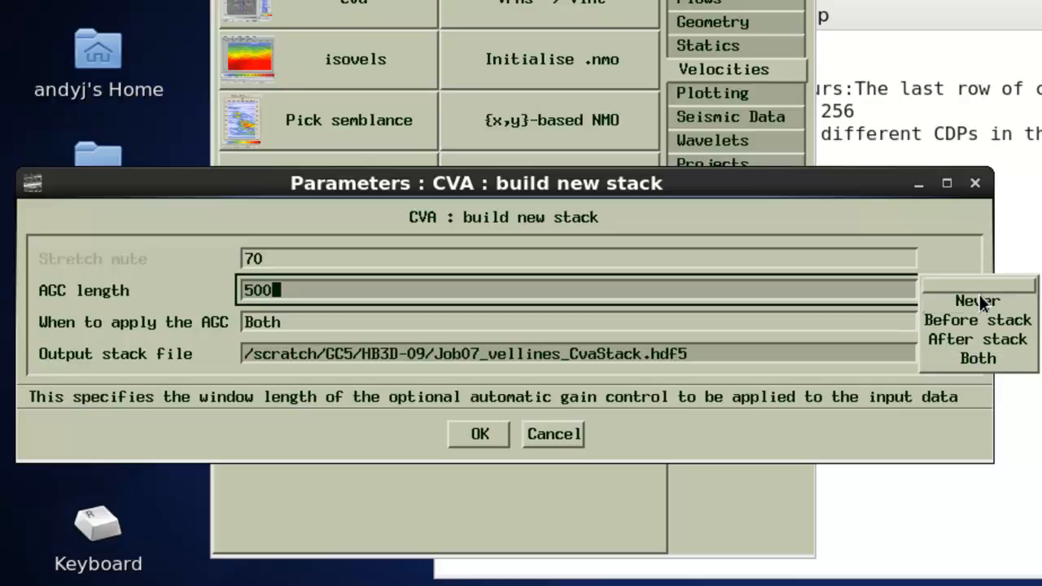
left_click(966, 358)
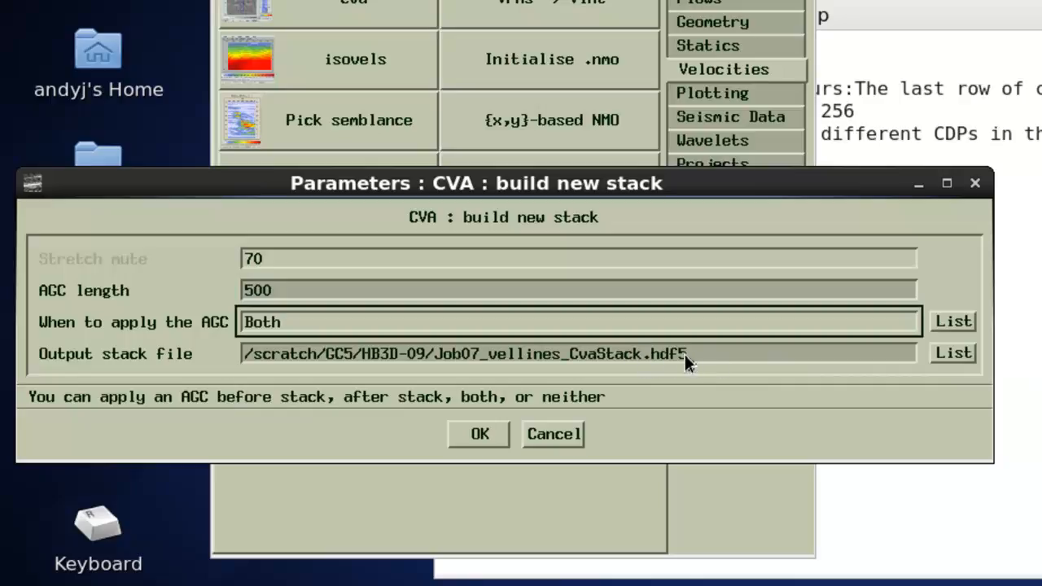
left_click(647, 355)
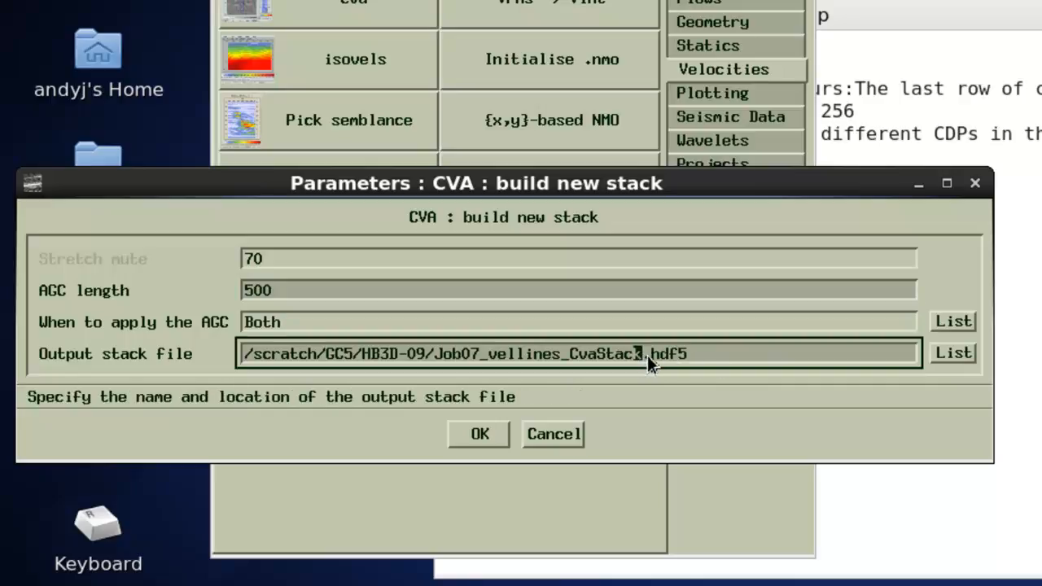
key("BackSpace")
key("BackSpace")
key("BackSpace")
key("BackSpace")
key("BackSpace")
key("BackSpace")
key("BackSpace")
key("BackSpace")
key("BackSpace")
key("BackSpace")
key("BackSpace")
key("BackSpace")
key("BackSpace")
key("BackSpace")
key("BackSpace")
key("BackSpace")
key("BackSpace")
key("BackSpace")
key("BackSpace")
key("BackSpace")
key("BackSpace")
key("BackSpace")
key("BackSpace")
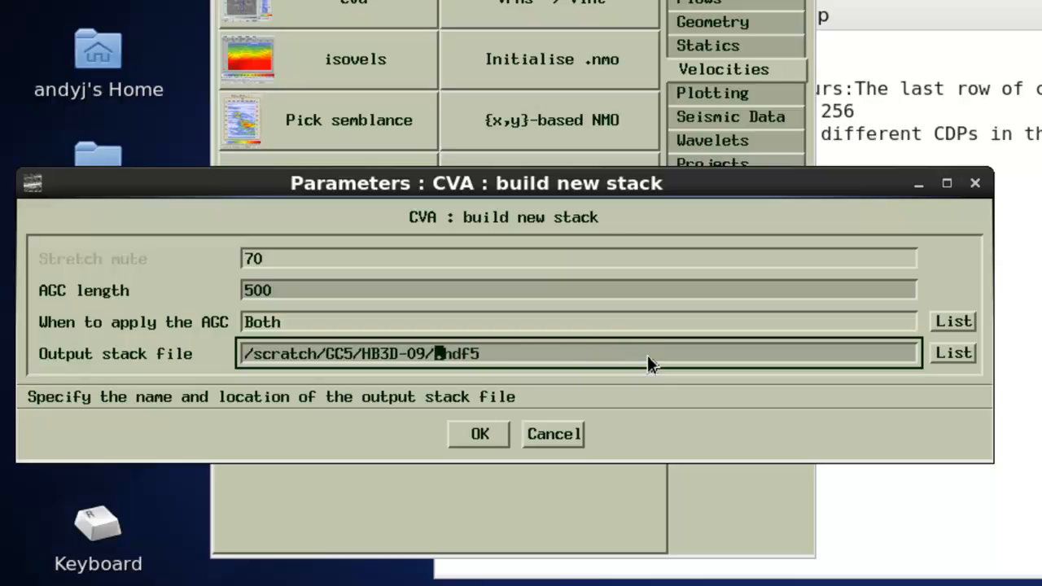
type("Test_stack_for_video")
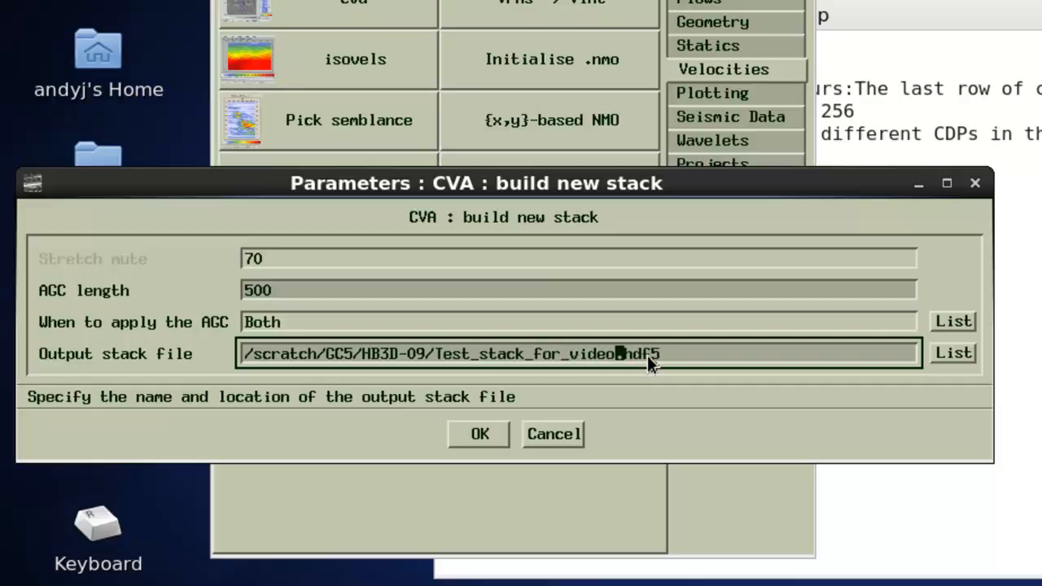
left_click(482, 434)
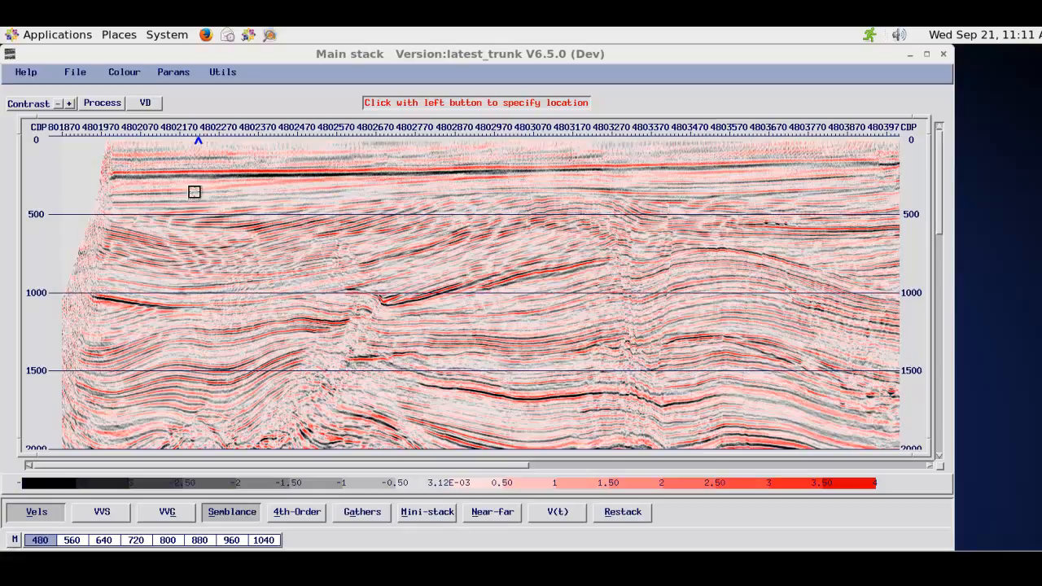
Step: Display the semblance for CDP 4802085 on inline 480 and narrow its window to uncover more of the main stack
left_click(147, 147)
left_click(146, 147)
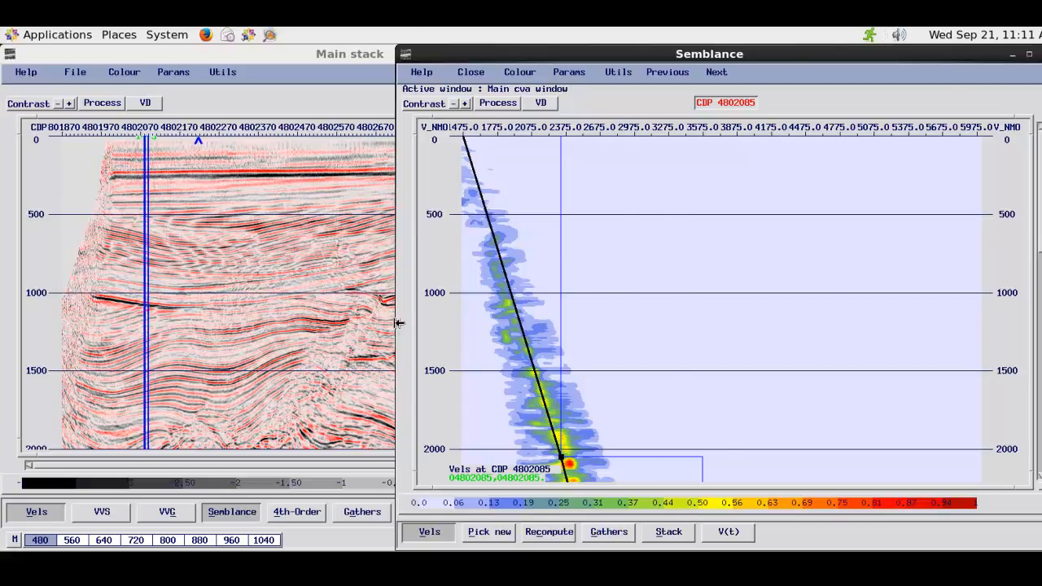
left_click_drag(399, 324, 500, 324)
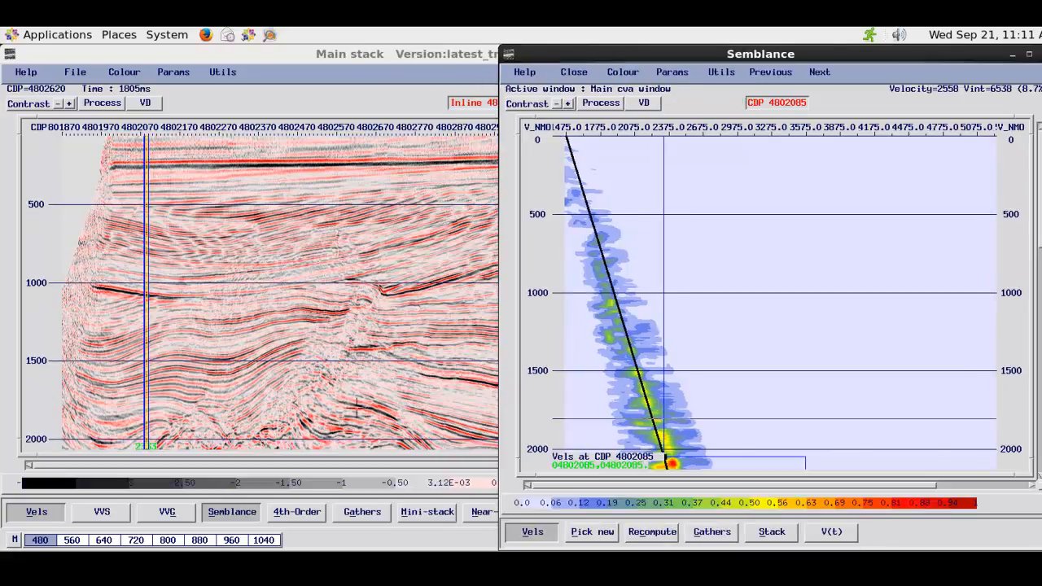
Step: Display the CDP gather for the same location and arrange its window beside the semblance
left_click(356, 513)
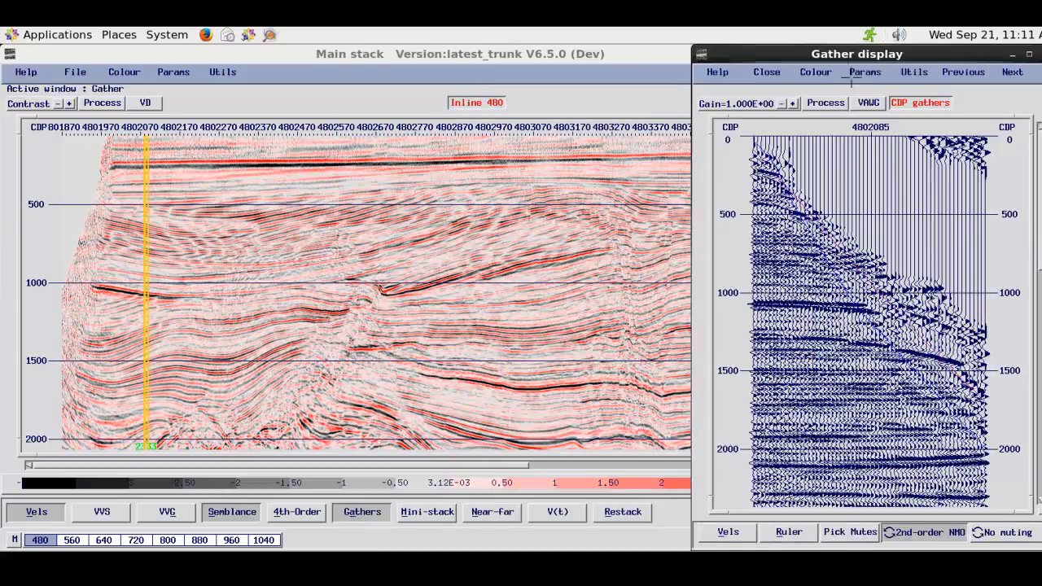
left_click_drag(831, 52, 486, 46)
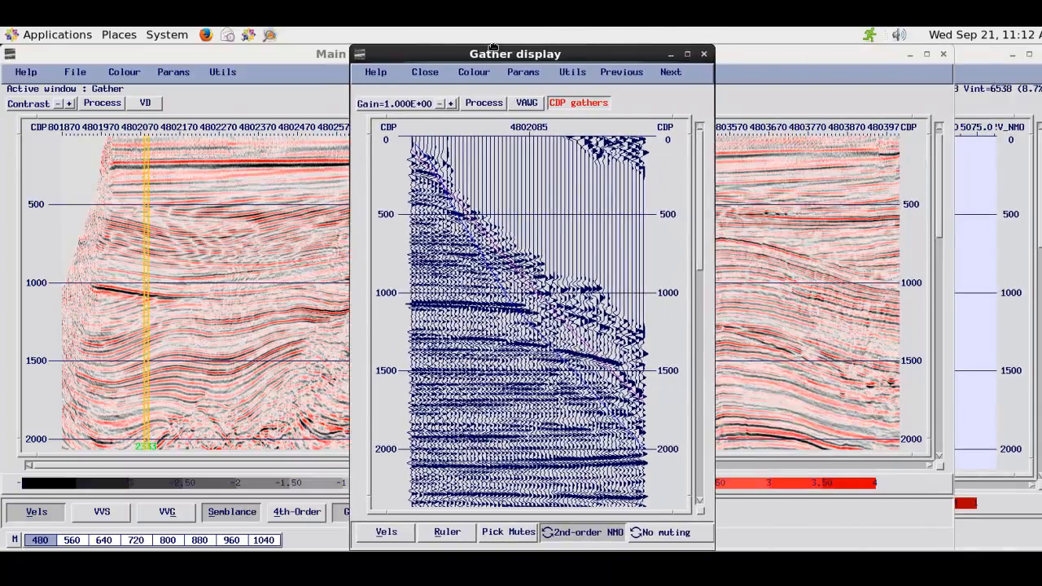
left_click(980, 57)
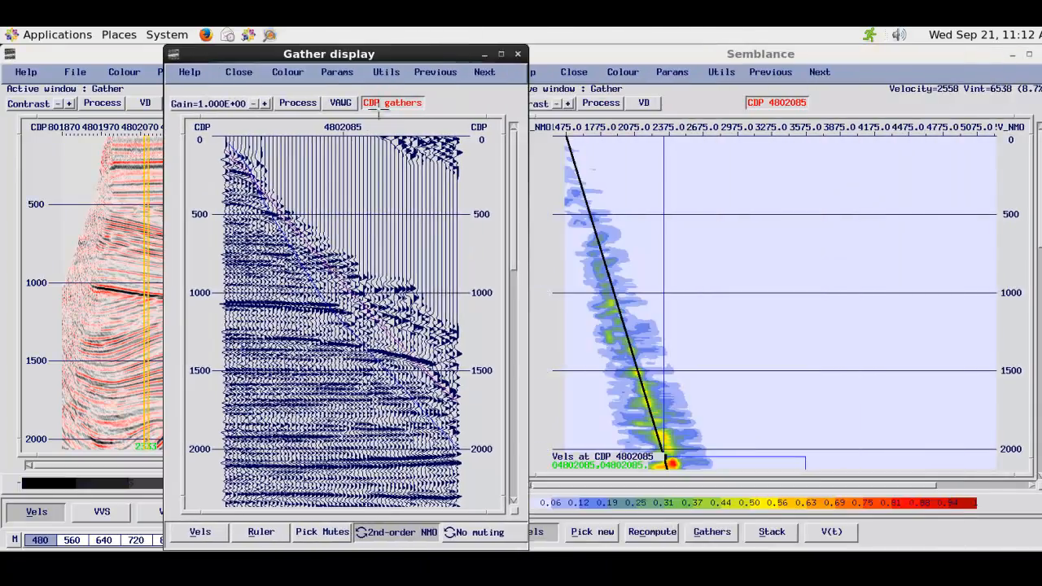
Step: Compare stretch mute, picked mute and no muting on the gather, finishing with stretch mute applied
left_click(478, 533)
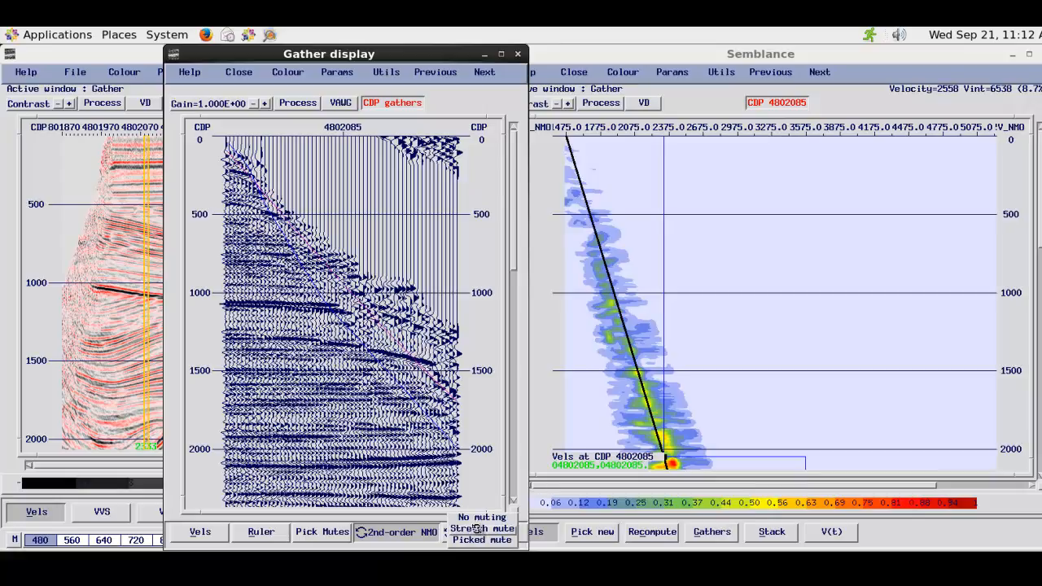
left_click(476, 529)
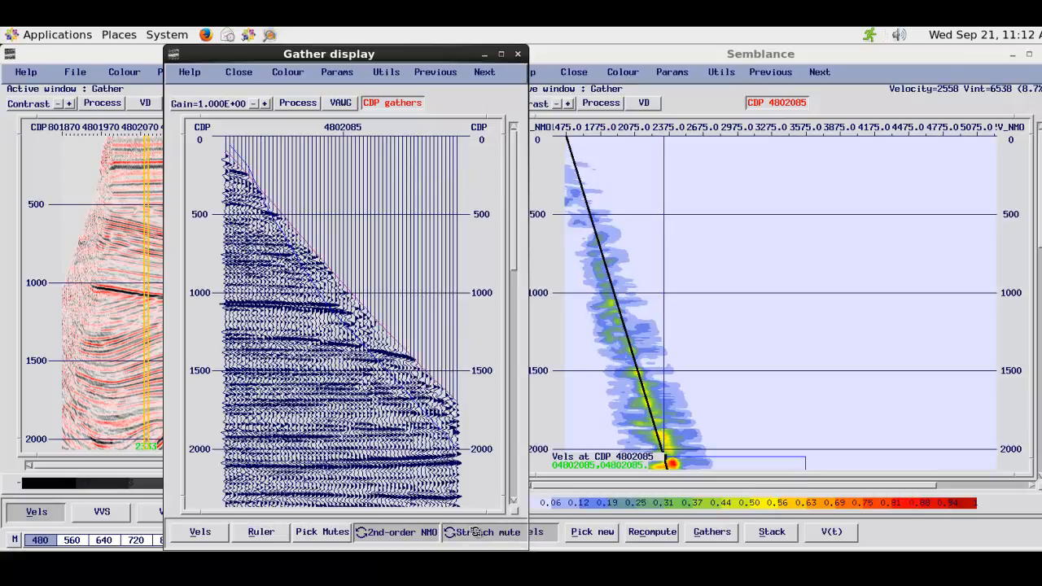
left_click(470, 531)
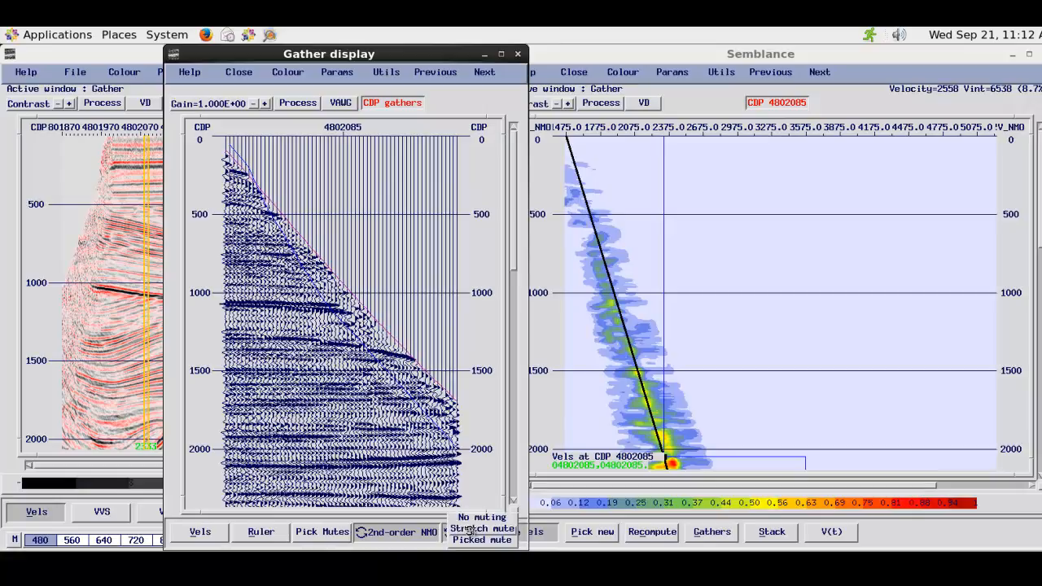
left_click(472, 540)
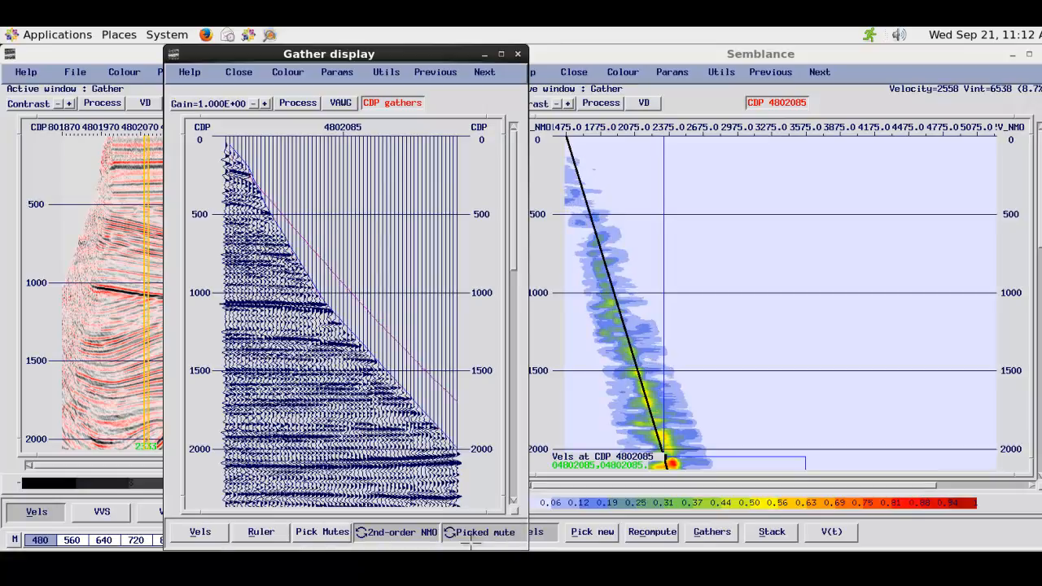
left_click(468, 532)
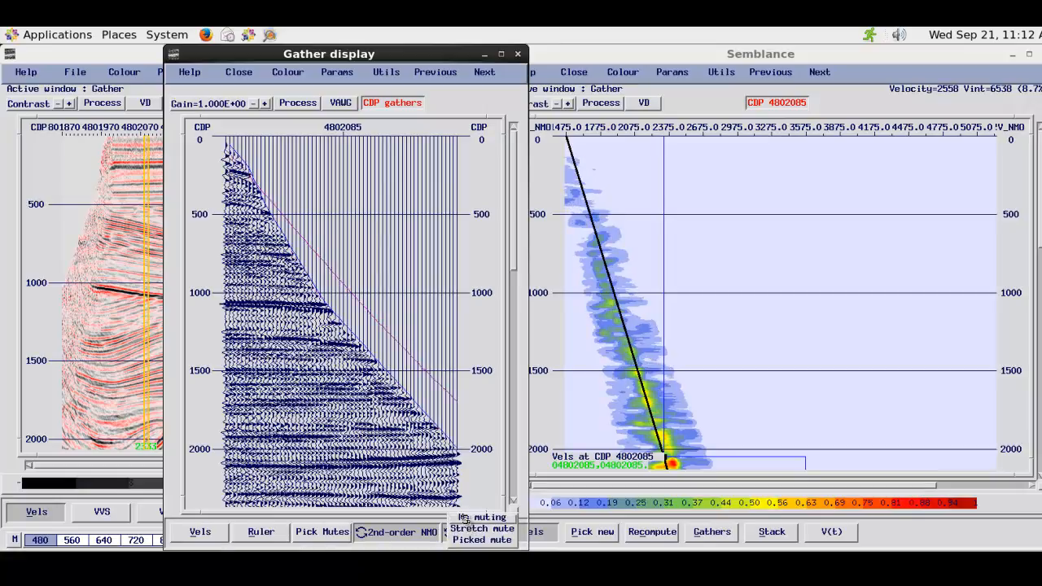
left_click(468, 518)
left_click(463, 532)
left_click(466, 528)
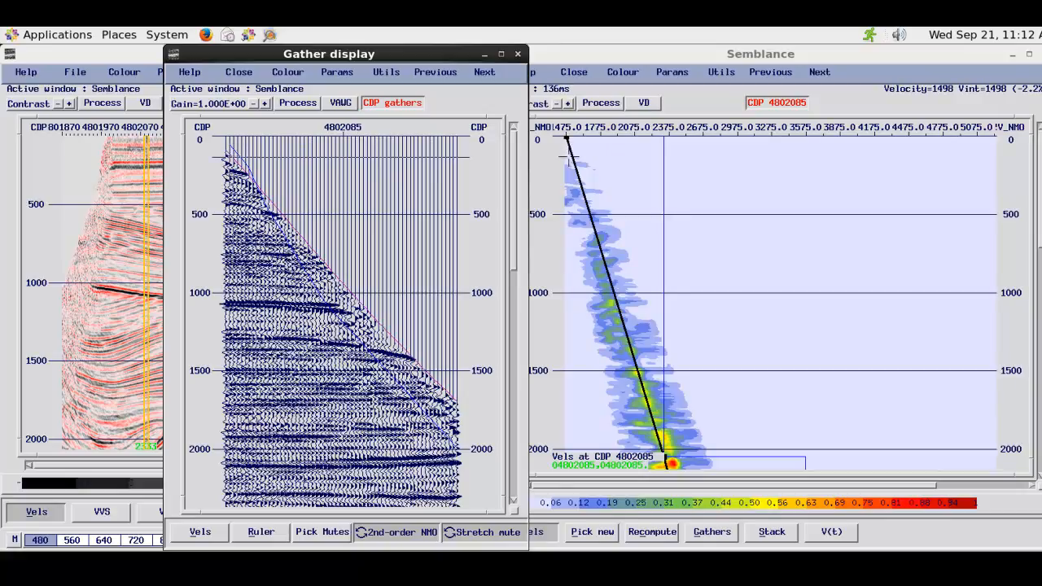
Step: Pick the velocity function for CDP 4802085 at about 136, 510, 709, 1087, 1507, 1945 and 2100 ms, following the semblance highs
left_click(569, 157)
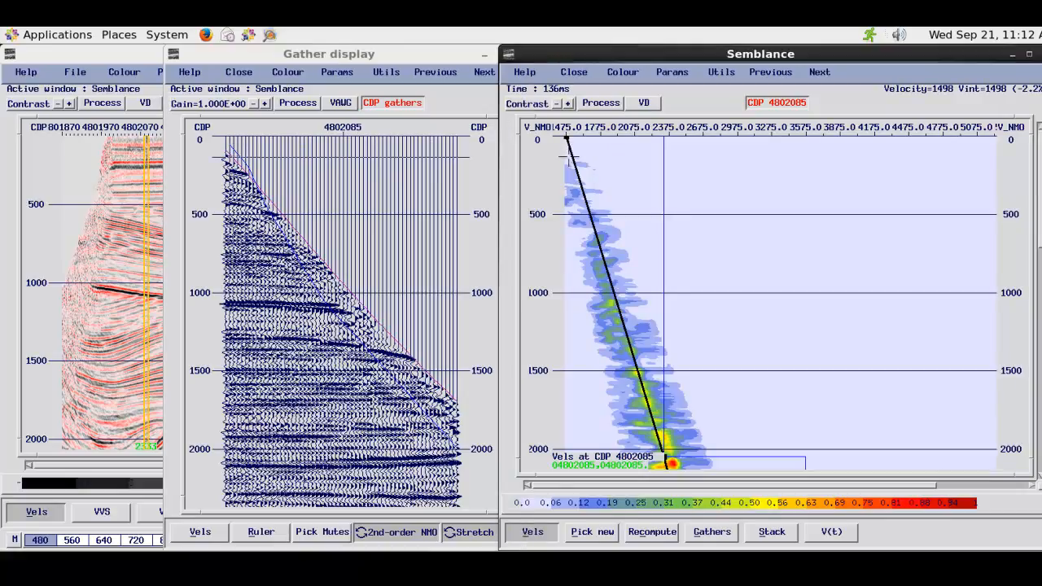
left_click(569, 157)
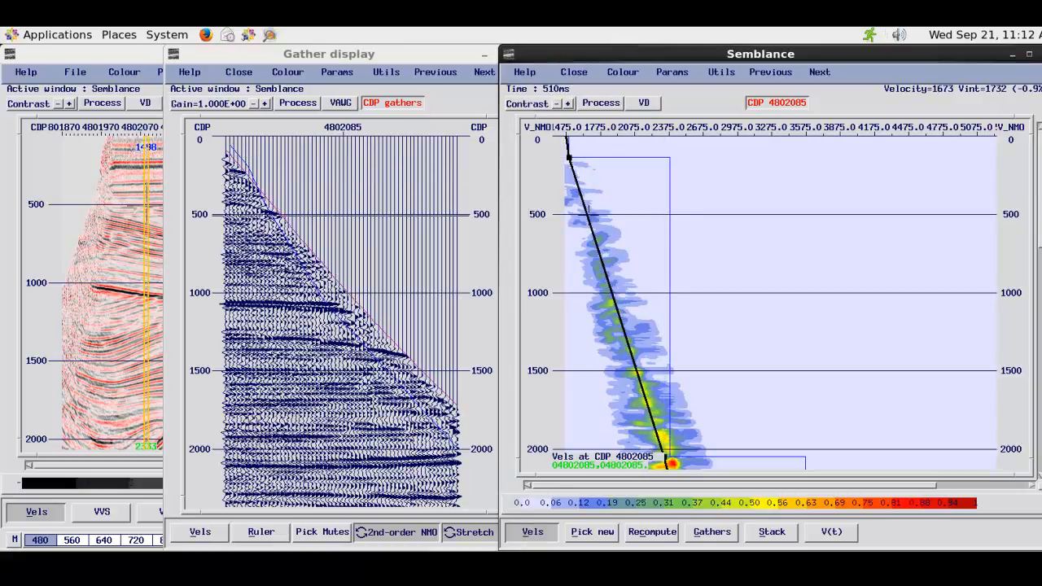
left_click(590, 215)
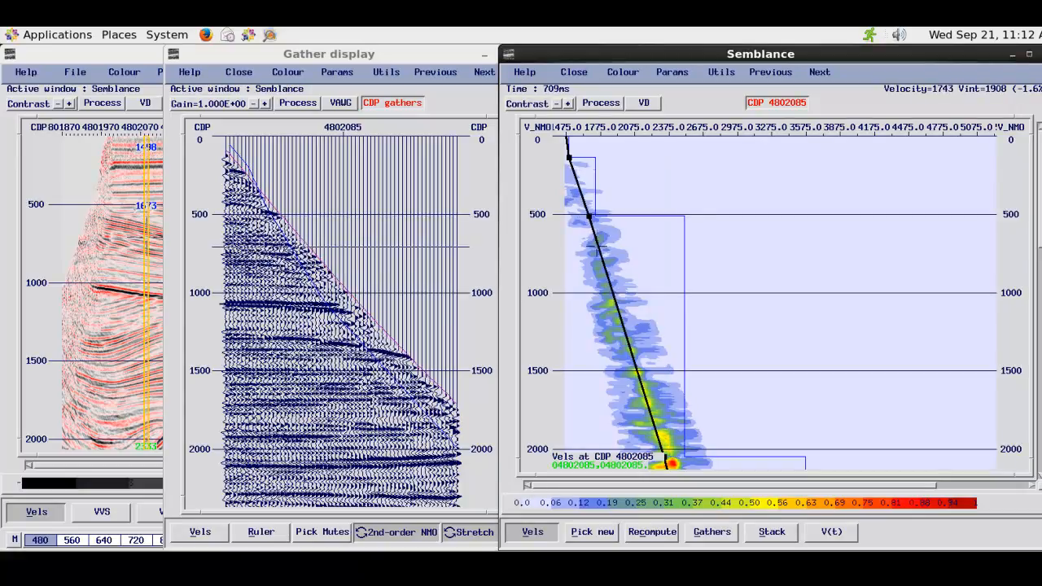
left_click(599, 246)
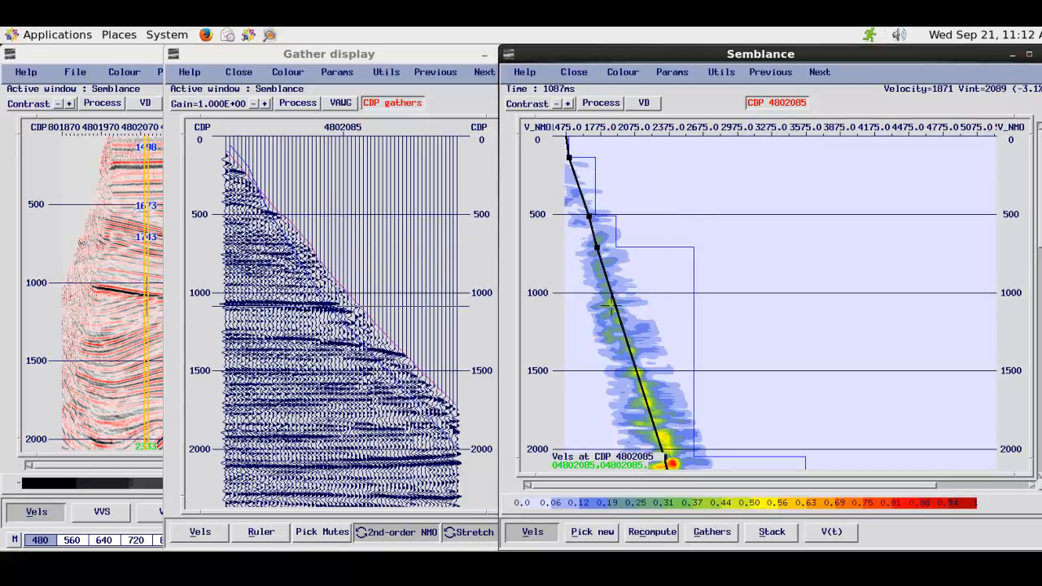
left_click(612, 306)
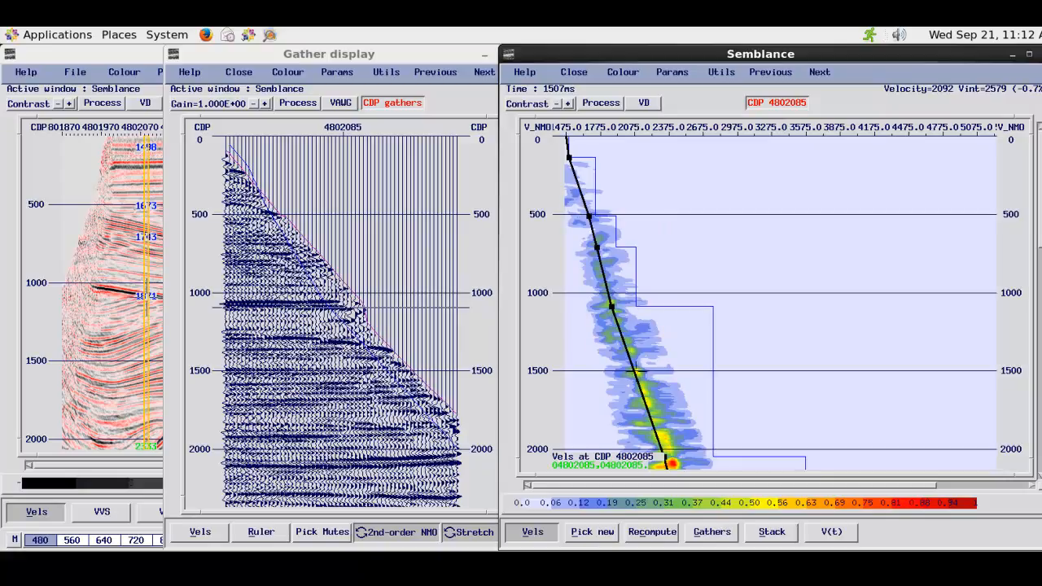
left_click(636, 372)
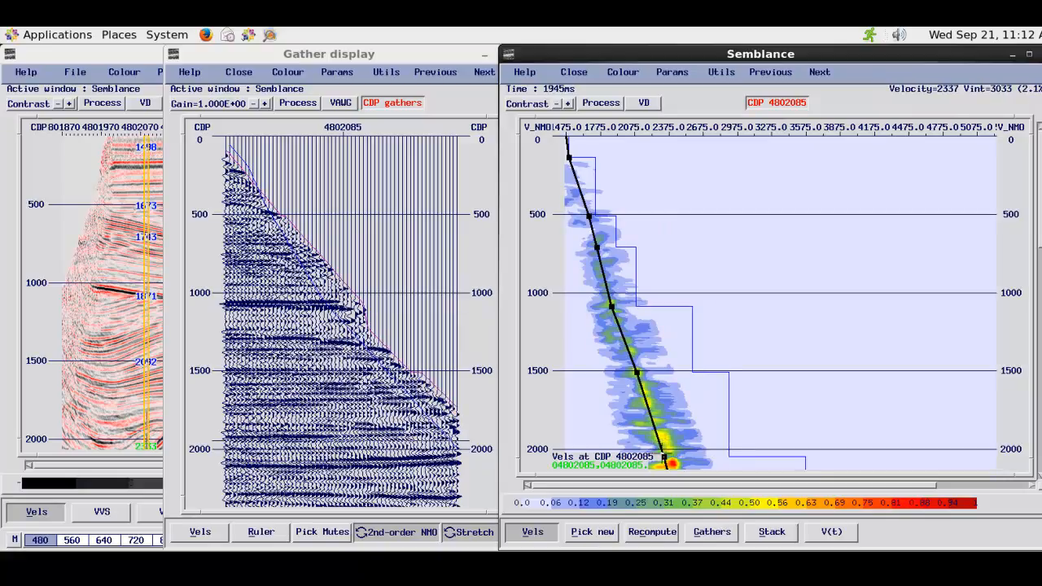
left_click(665, 440)
left_click(669, 462)
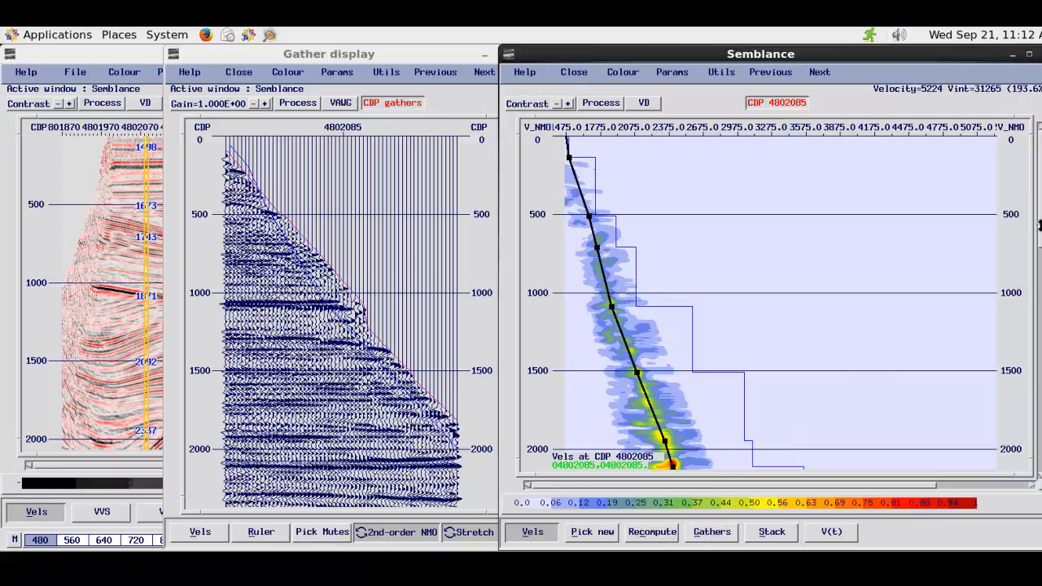
Step: Extend the velocity picks for CDP 4802085 down the deeper semblance trend at about 2930, 3545, 4100 and 5397 ms
left_click_drag(1041, 220, 1017, 308)
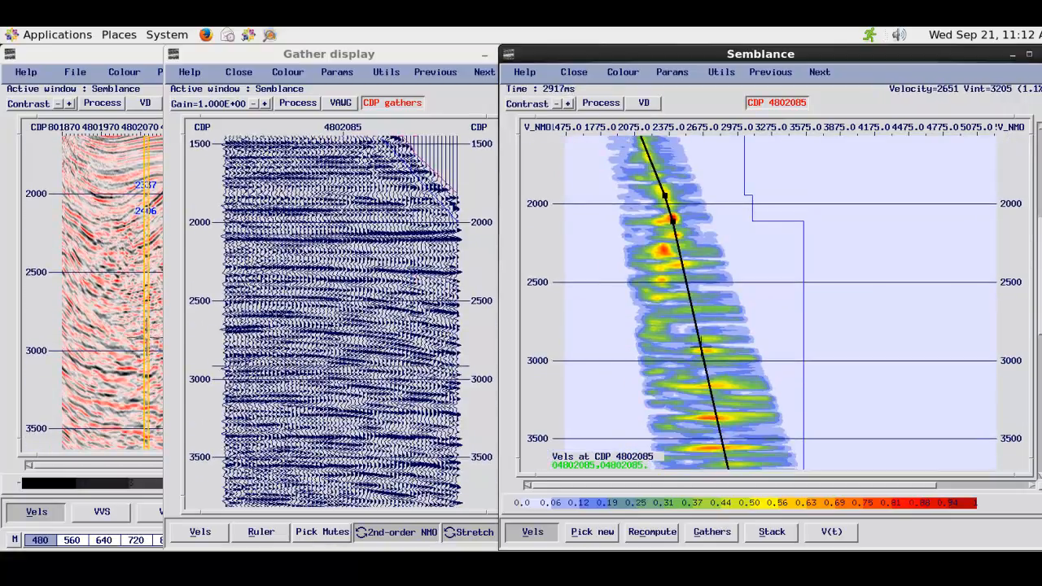
left_click(702, 349)
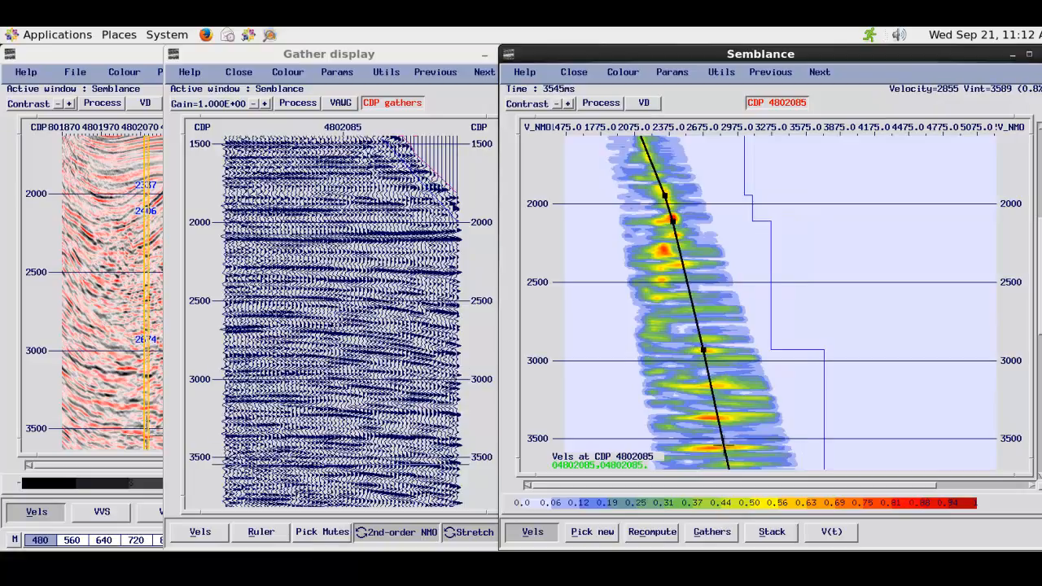
left_click(723, 447)
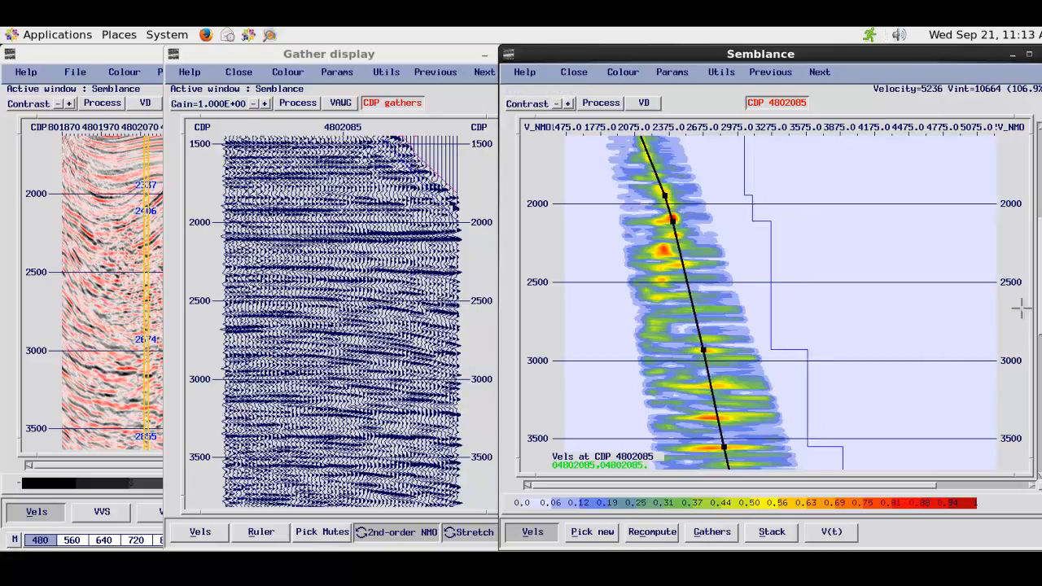
left_click_drag(1038, 305, 990, 457)
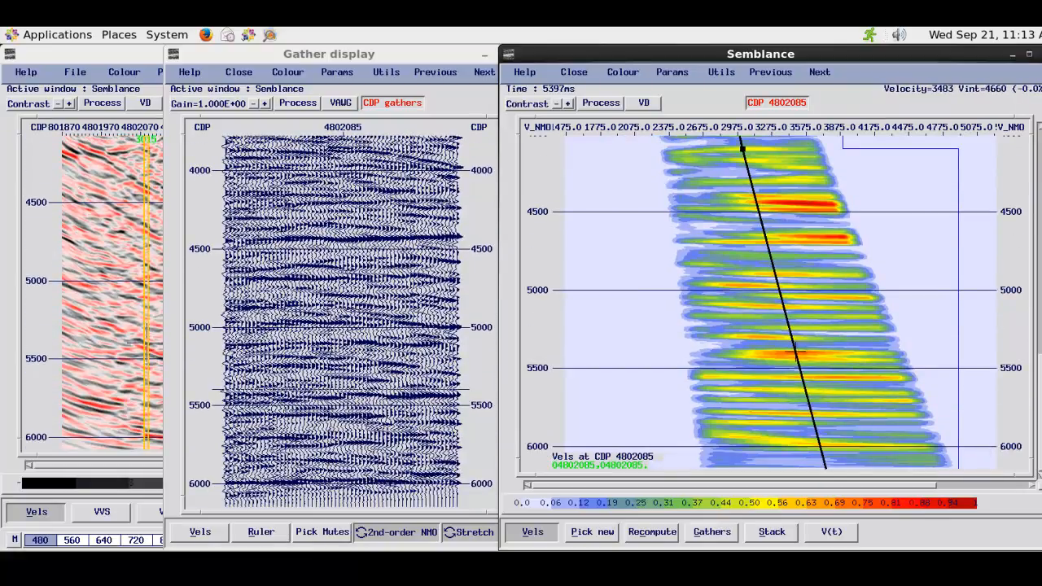
left_click(796, 354)
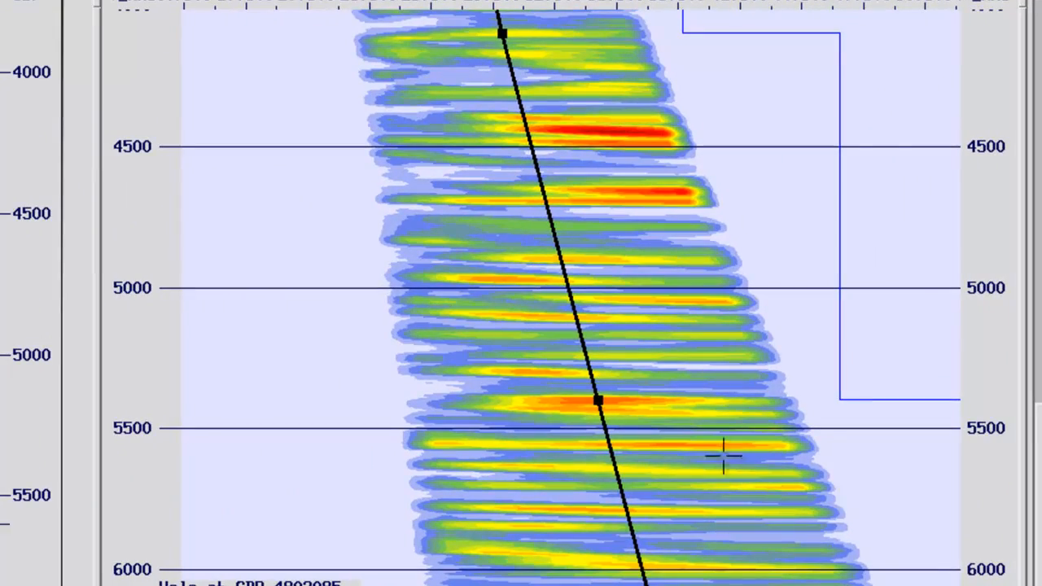
Step: Delete the velocity pick near 1945 ms at CDP 4802085 and pick it again on the yellow semblance high
left_click_drag(1038, 482, 921, 221)
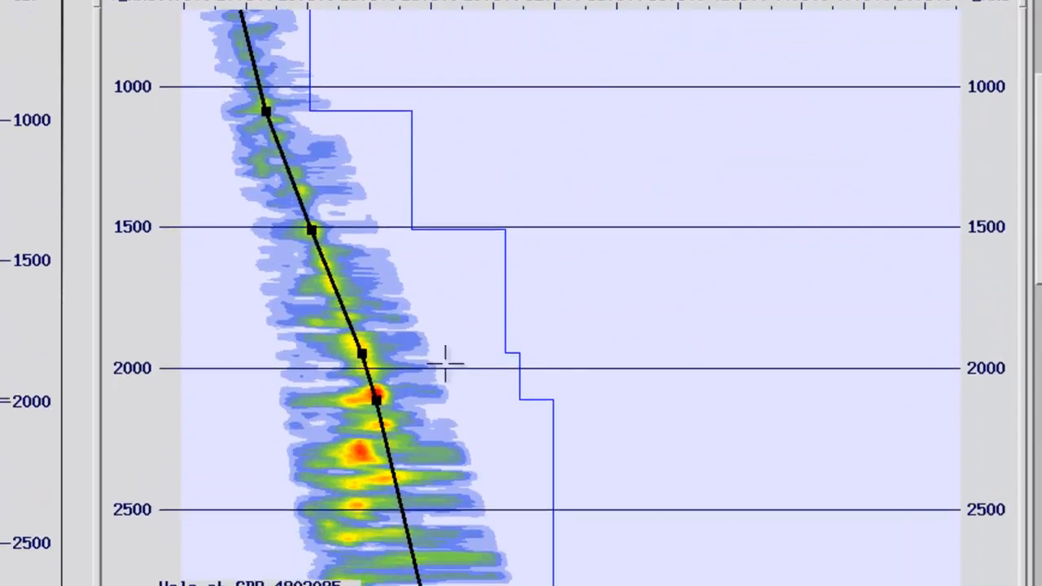
left_click(362, 353)
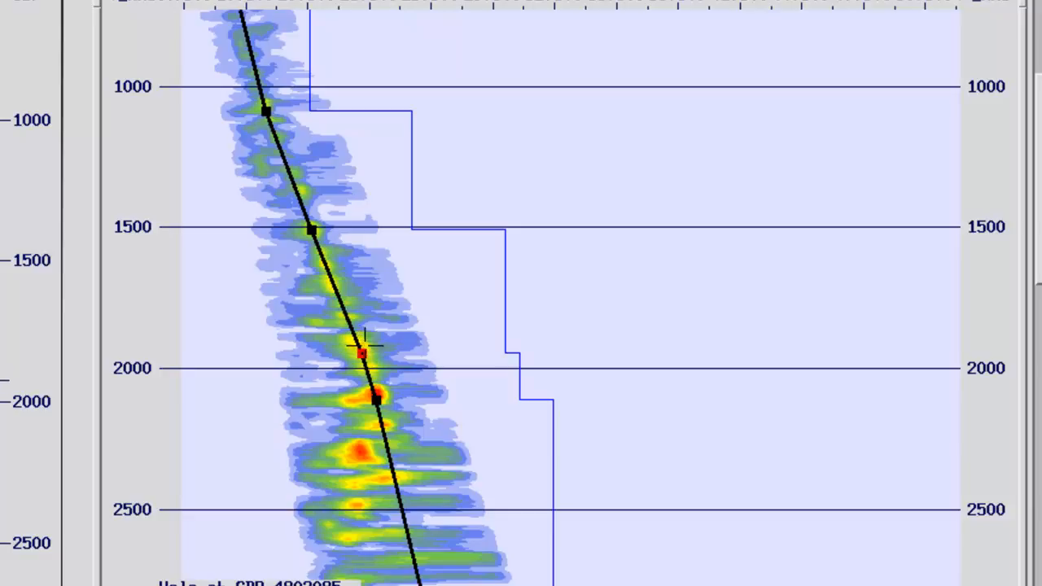
right_click(362, 352)
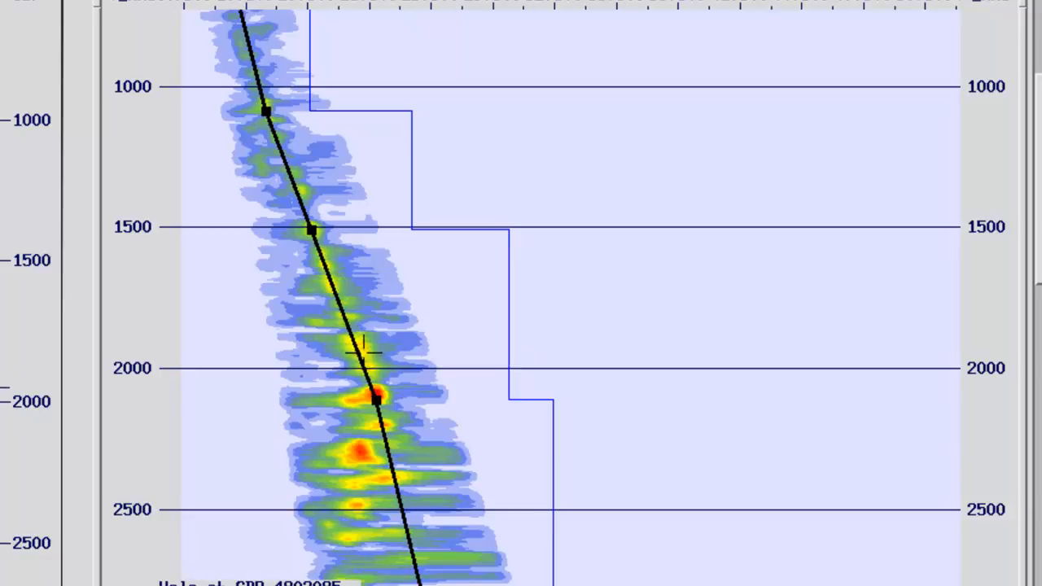
left_click(363, 353)
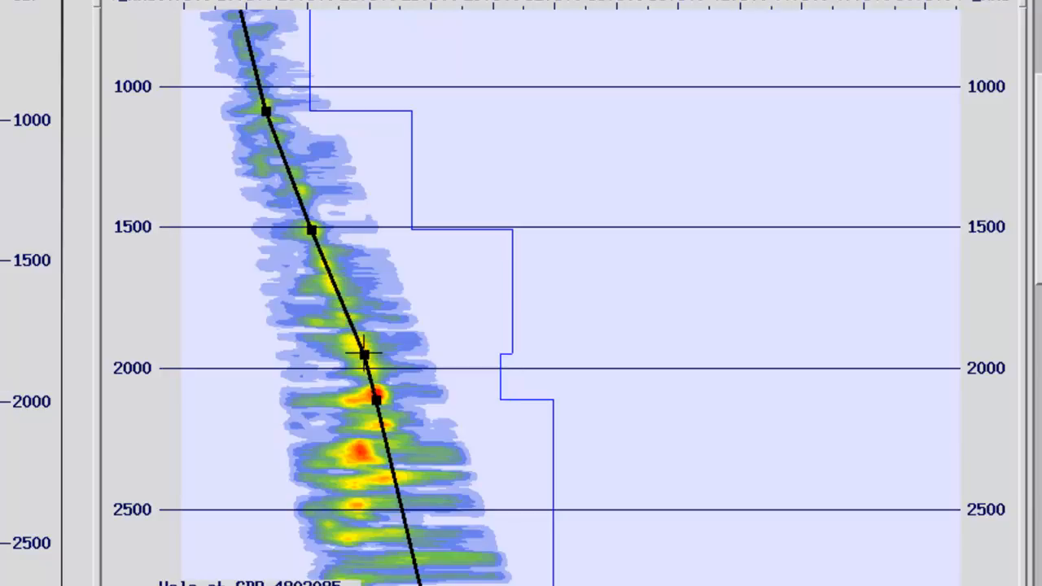
Step: Add a velocity pick at about 1710 ms for CDP 4802085 and fine-tune the neighbouring picks, with about 2098 at 1510 ms
left_click(333, 287)
left_click_drag(82, 177, 89, 153)
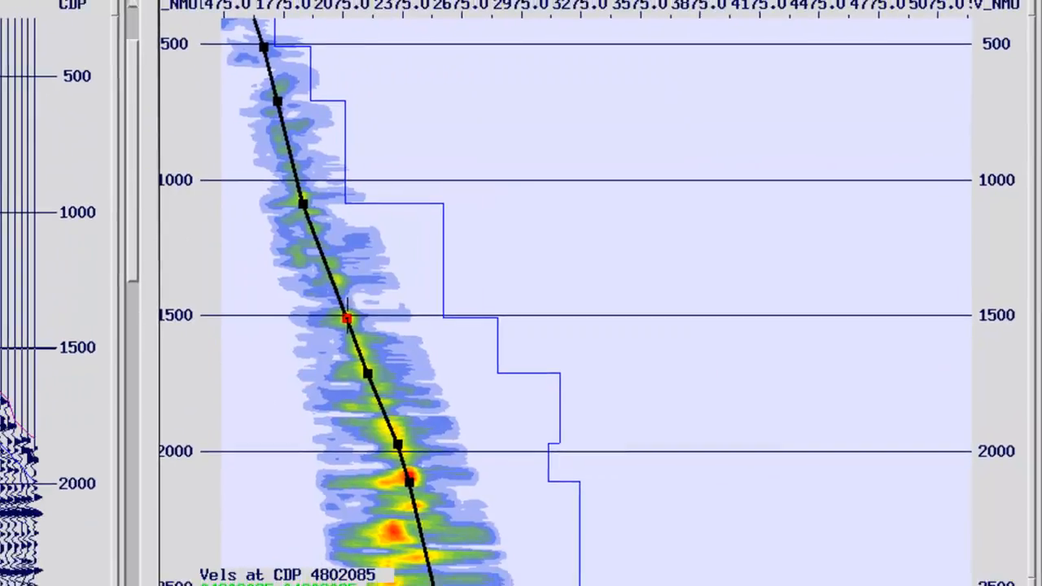
left_click_drag(310, 320, 284, 321)
left_click_drag(539, 301, 560, 301)
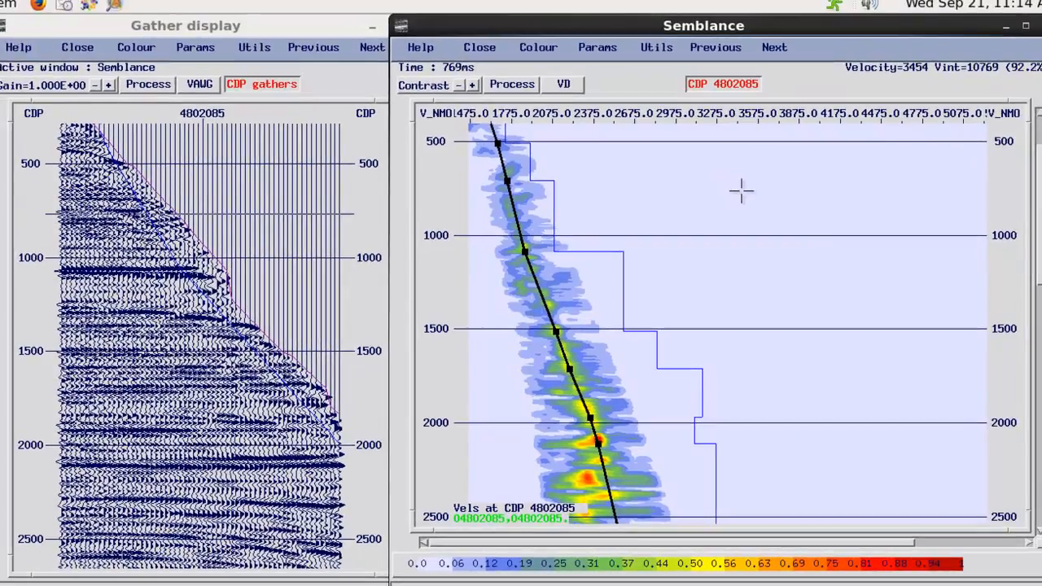
Step: Advance to the semblance for CDP 4802185 and add a pick at about 3260 ms with velocity about 2767
left_click(775, 47)
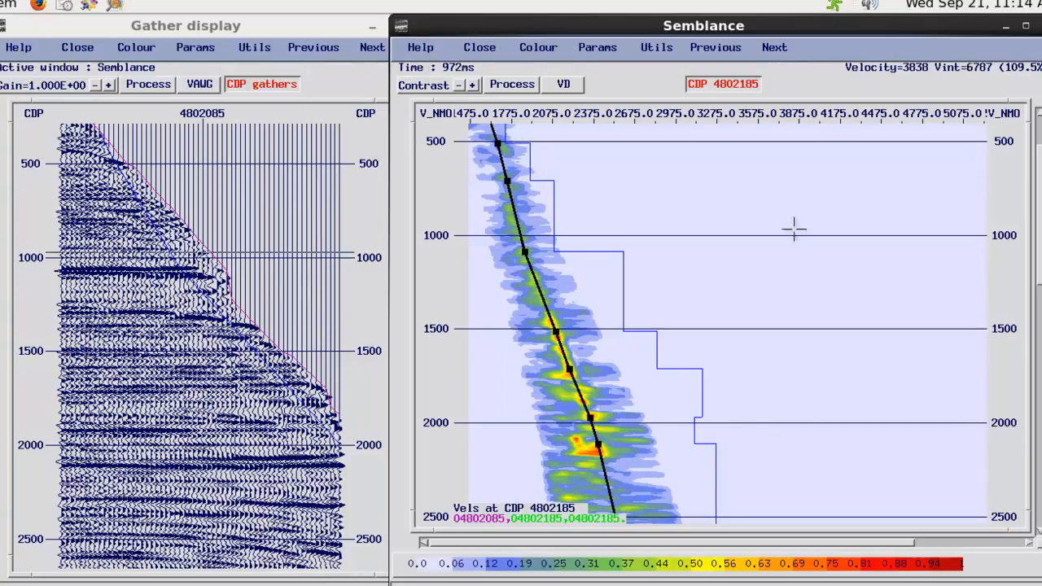
left_click_drag(1035, 236, 1040, 329)
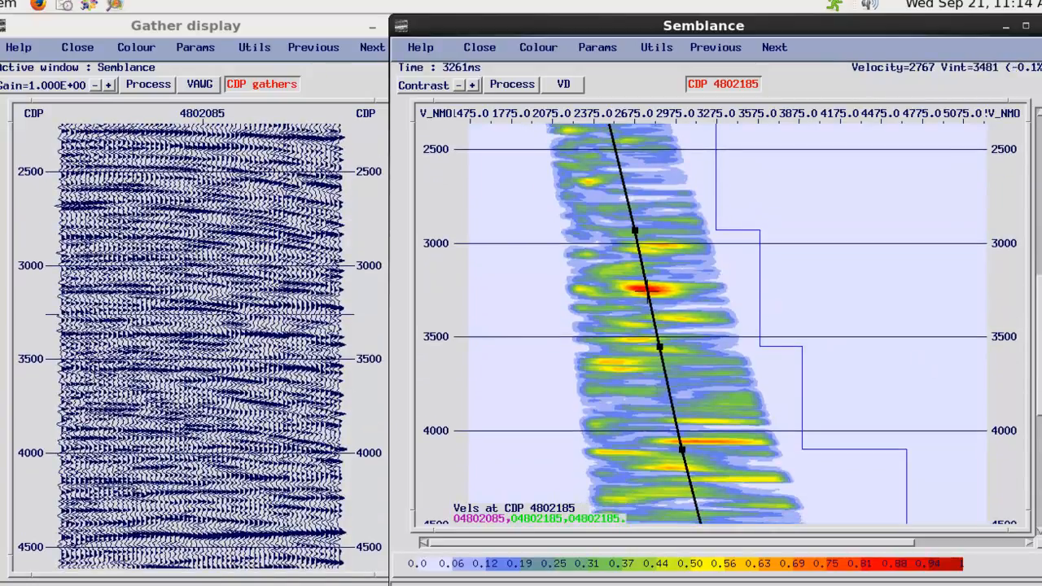
left_click(649, 291)
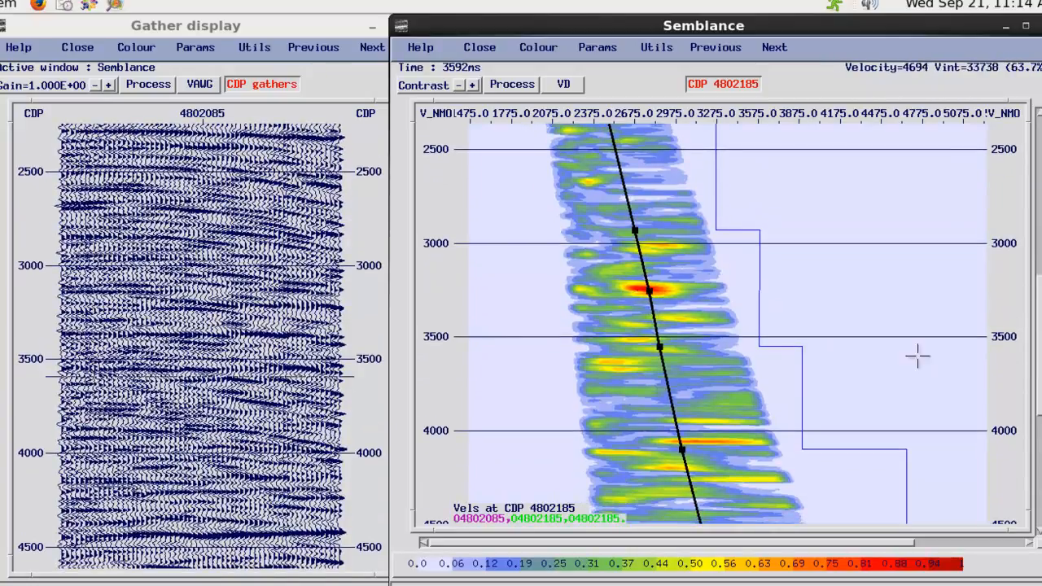
Step: Shift the CDP 4802185 picks onto the semblance highs at about 1740 ms and 2160 ms
left_click_drag(1034, 364, 1005, 223)
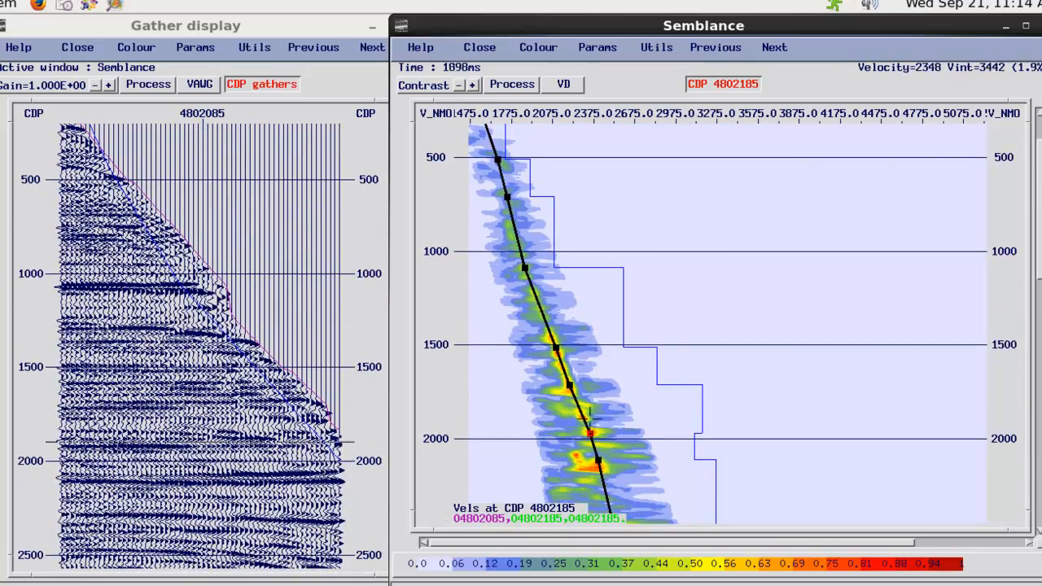
left_click(570, 390)
left_click_drag(570, 390, 570, 392)
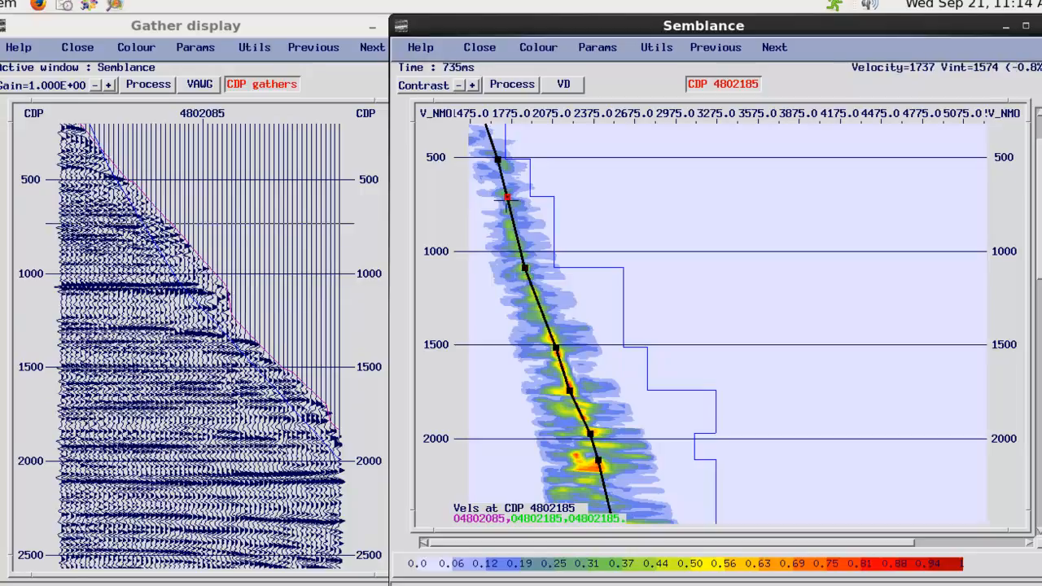
left_click_drag(594, 460, 601, 468)
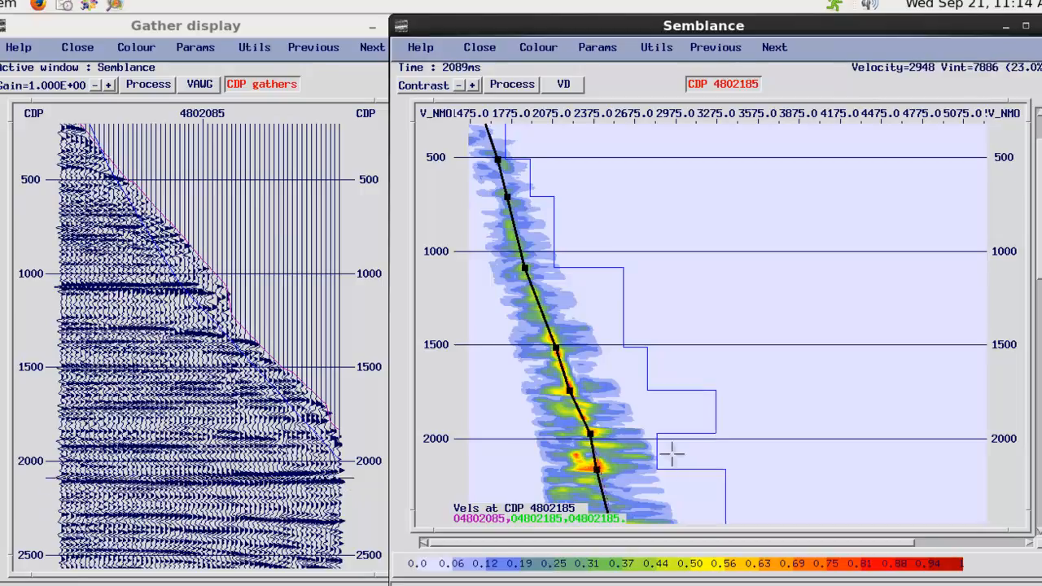
Step: Advance to CDP 4802285, move the 1740 ms pick to velocity 2267 at about 1725 ms and add a 1970 pick near 1275 ms
left_click(775, 47)
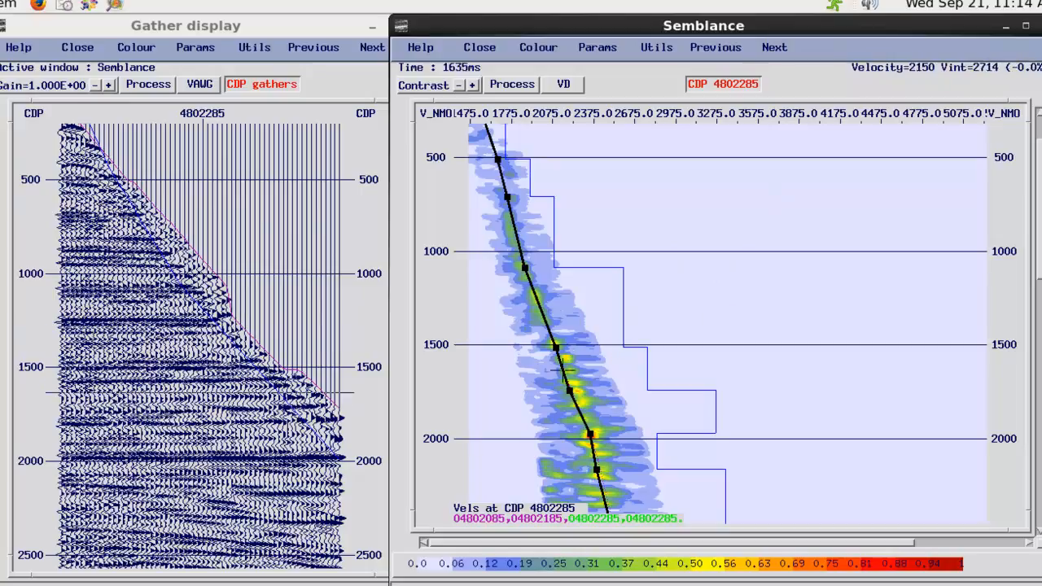
left_click_drag(570, 390, 579, 387)
left_click(538, 303)
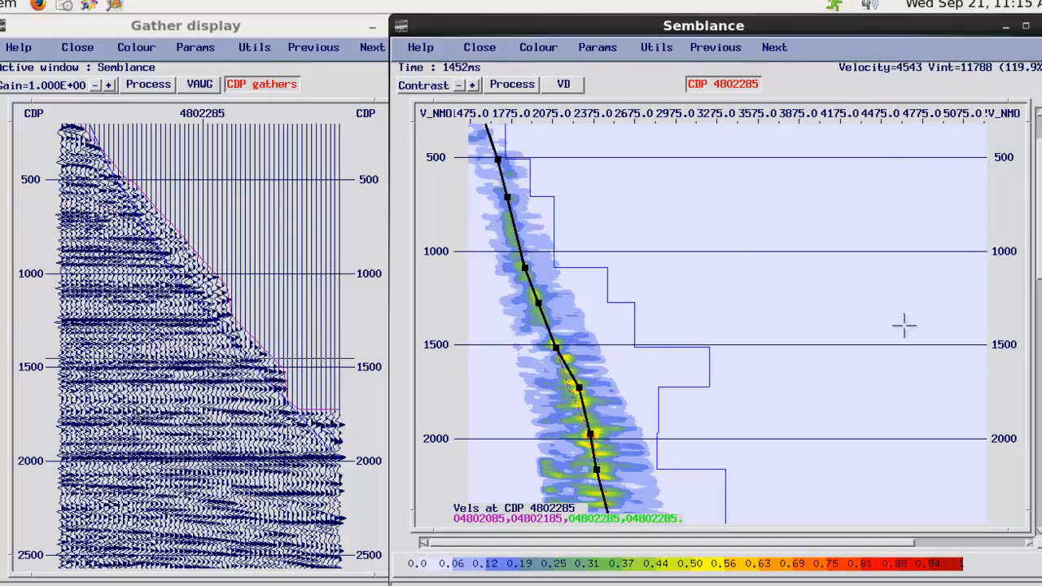
left_click_drag(1036, 228, 1038, 202)
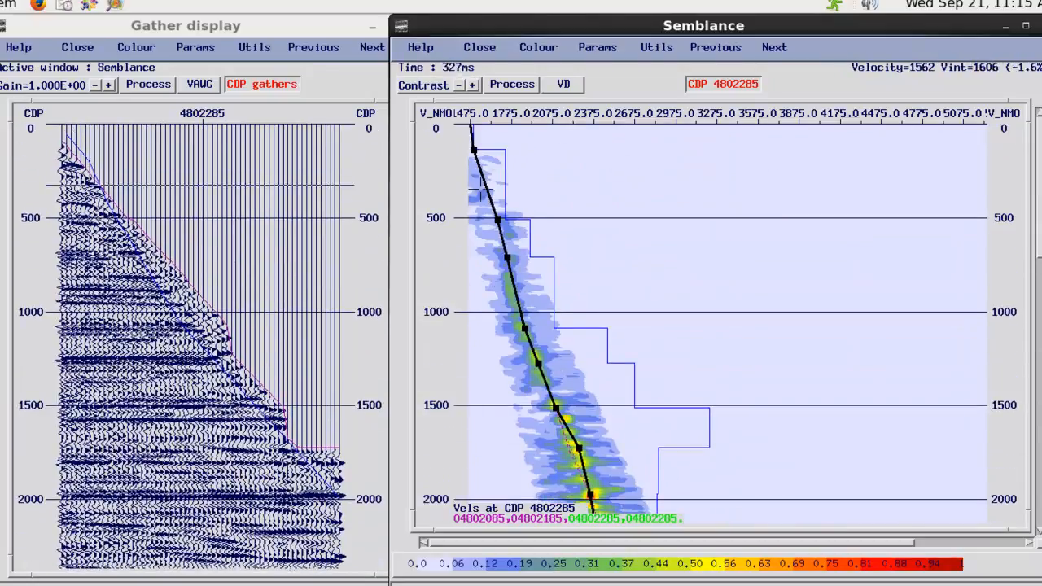
Step: Advance to CDP 4802385 and open the constant velocity stack (VVS) display for that location from the main stack
left_click(775, 49)
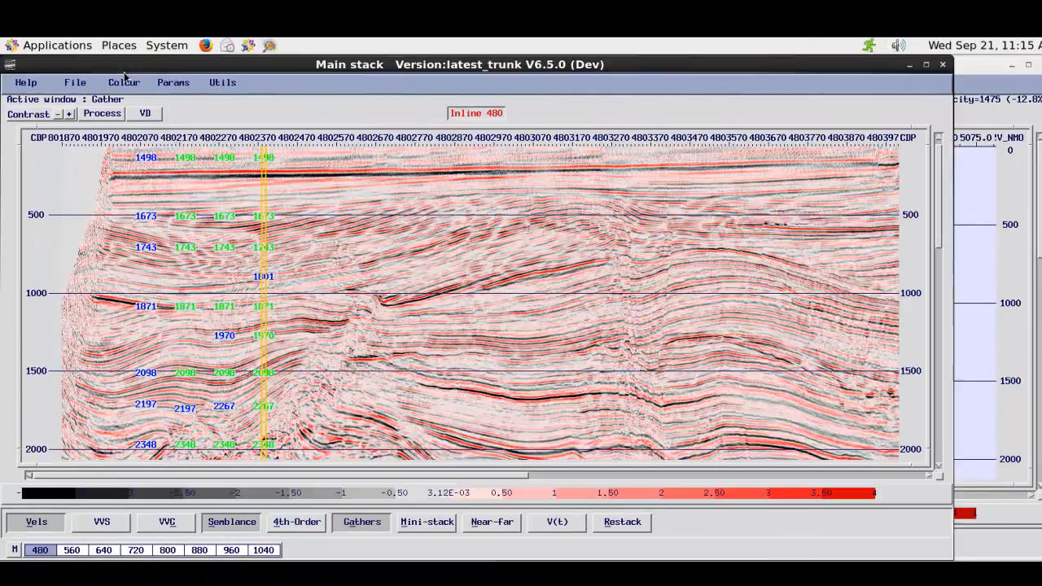
left_click(112, 61)
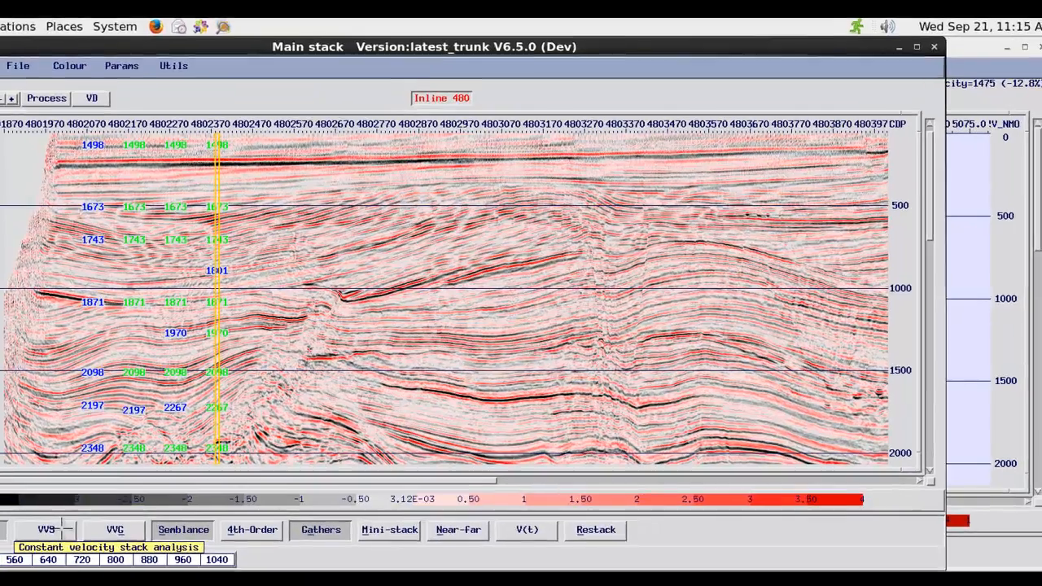
left_click(118, 522)
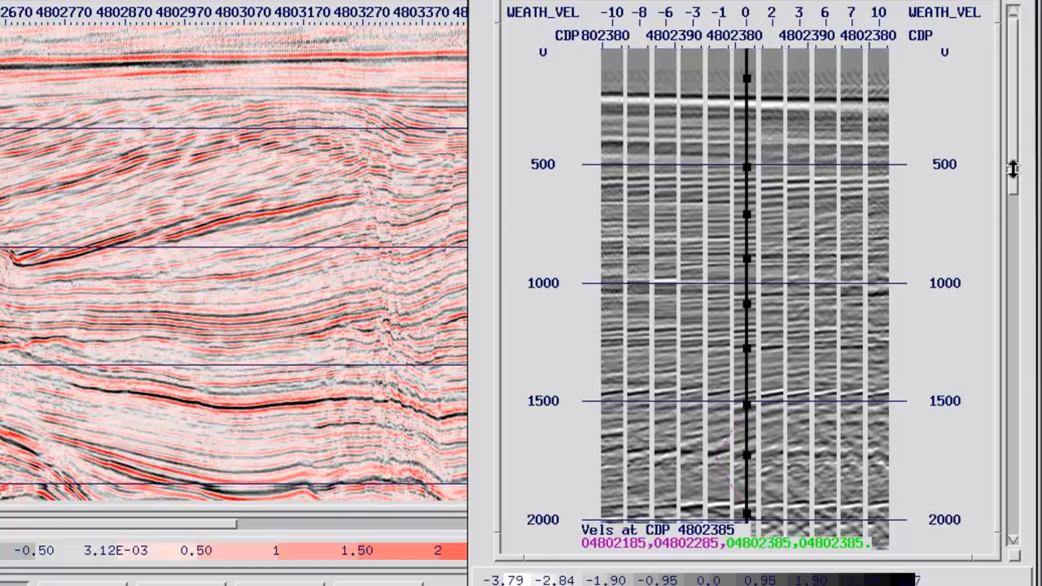
Step: Move the VVS picks for CDP 4802385 to velocity 1897 at about 1070 ms and 2001 at about 1280 ms
left_click(746, 262)
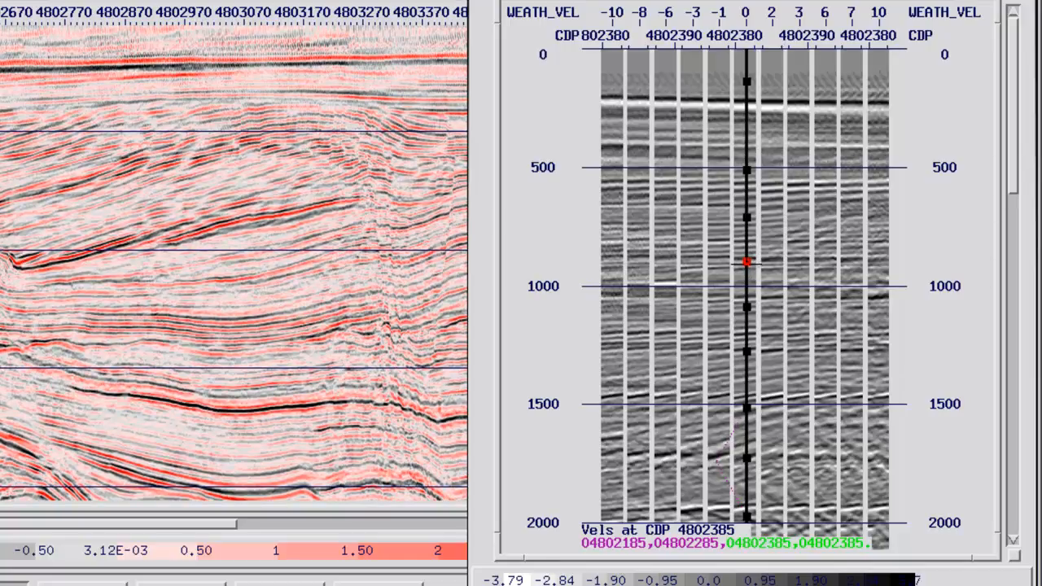
left_click_drag(747, 261, 766, 302)
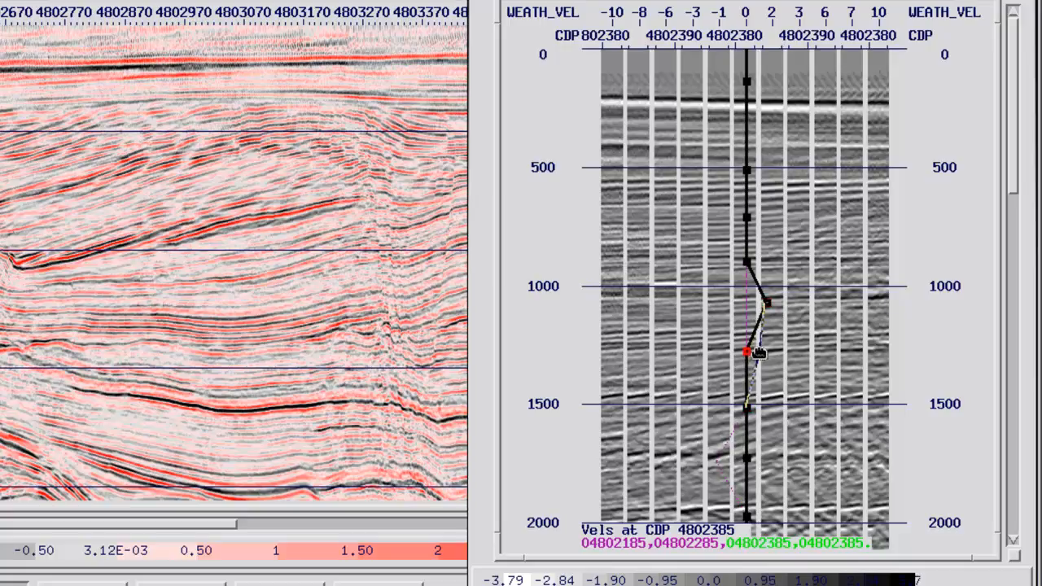
left_click_drag(761, 362, 764, 354)
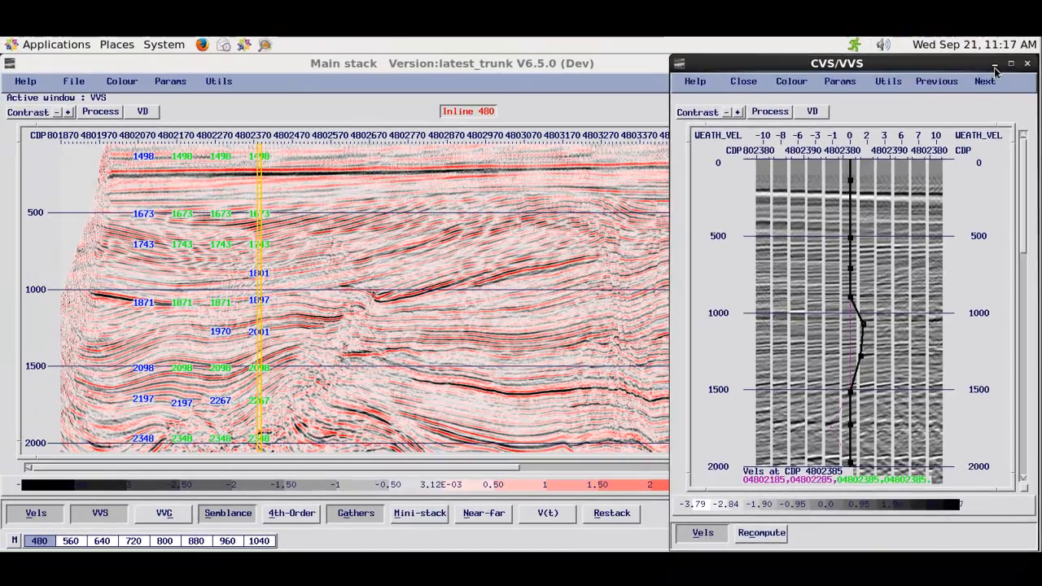
Step: Minimise the CVS/VVS window and restack inline 480 with the updated velocity picks
left_click(995, 65)
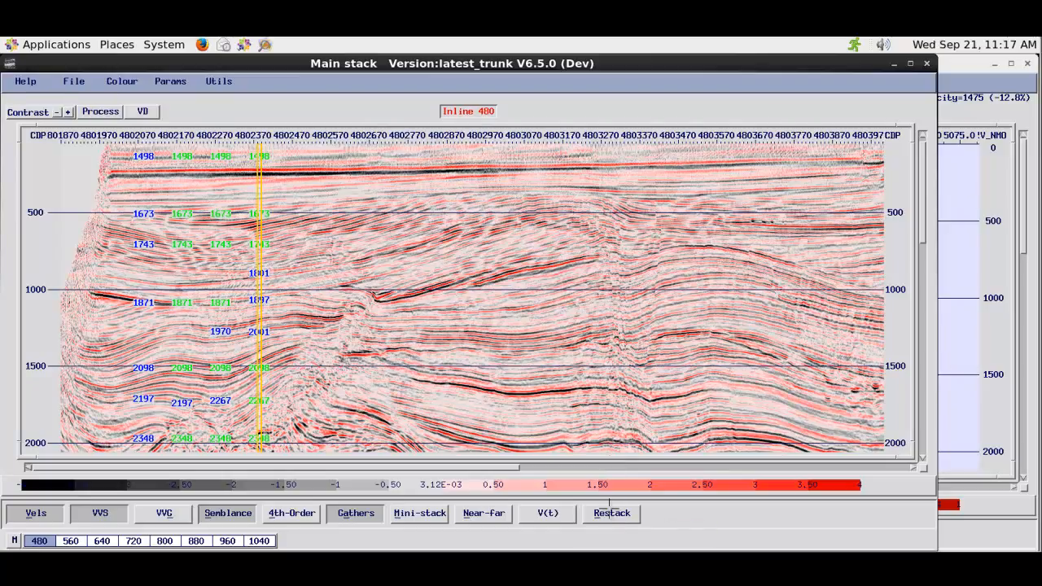
left_click(609, 512)
left_click(607, 513)
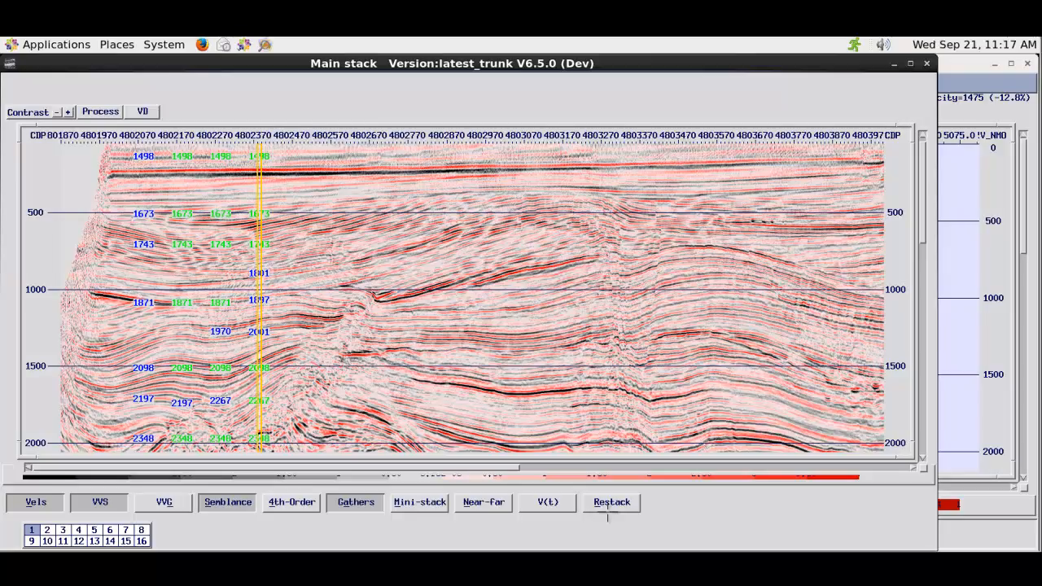
Step: Restack using the updated velocity picks and display the restacked section for inline 480
left_click(607, 505)
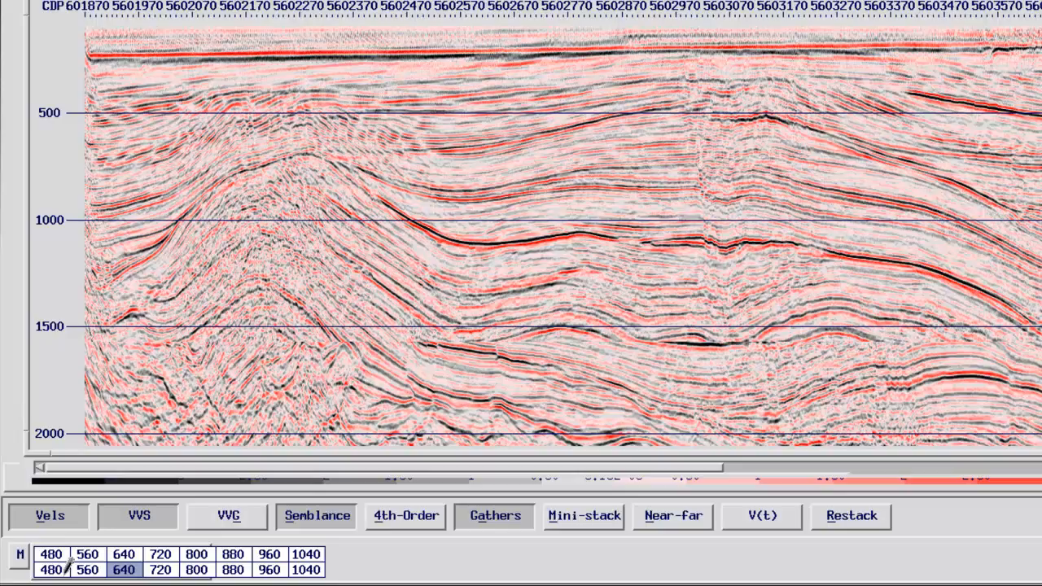
left_click(52, 570)
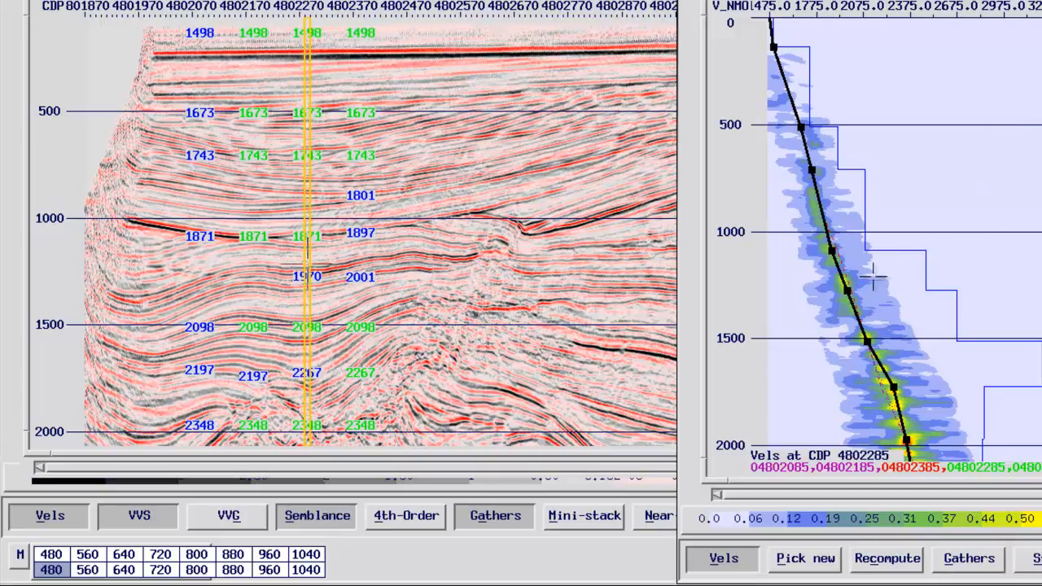
Step: Try moving the 1970 semblance pick at CDP 4802285 to velocity 2092 at about 1260 ms
left_click_drag(846, 290, 860, 283)
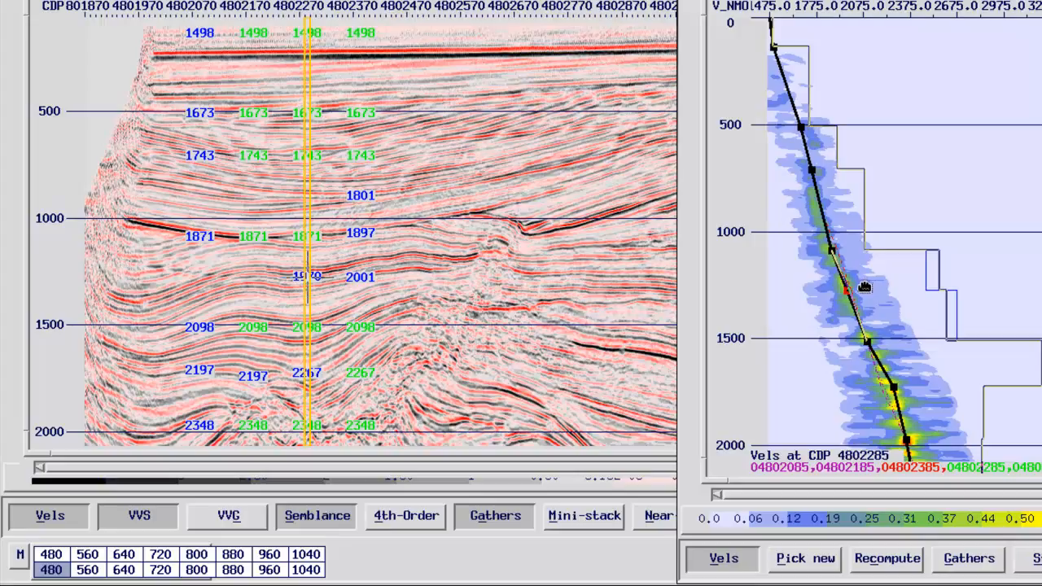
left_click(865, 287)
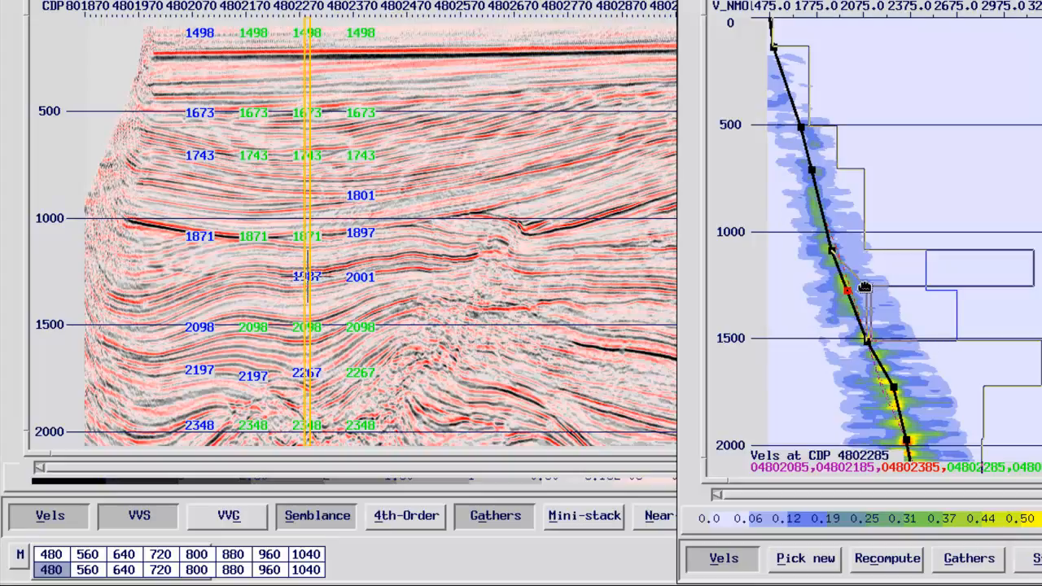
left_click_drag(864, 287, 865, 285)
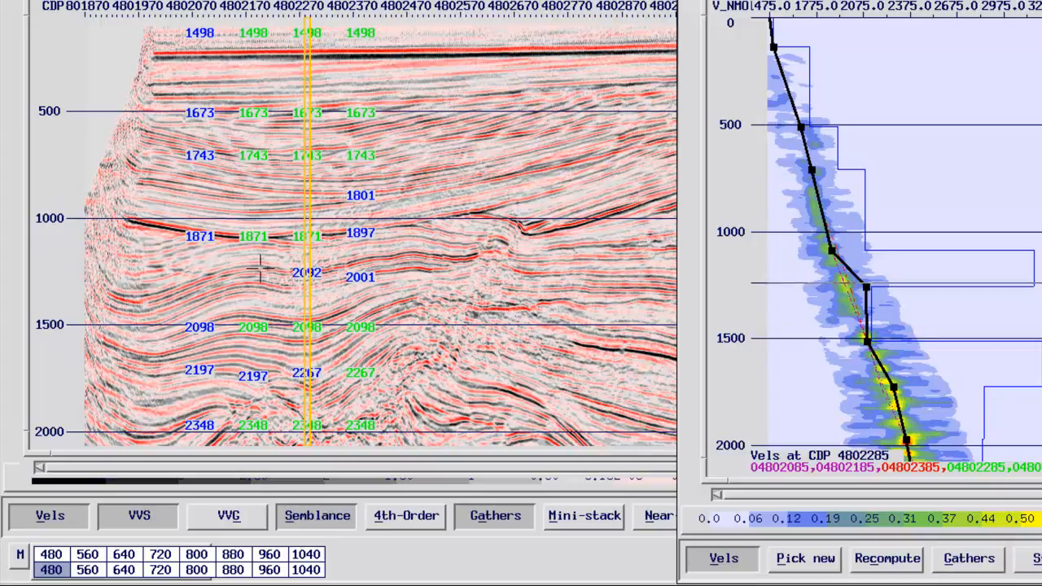
Step: Replace the 2092 pick at CDP 4802285 with a 1976 pick near 1285 ms and add a 1795 pick near 890 ms
left_click(866, 287)
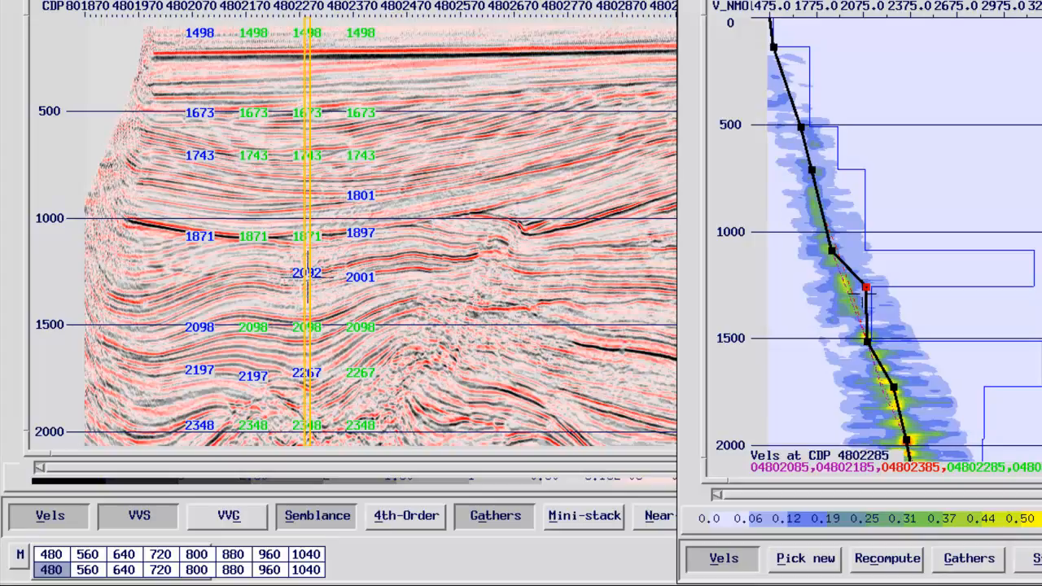
right_click(863, 293)
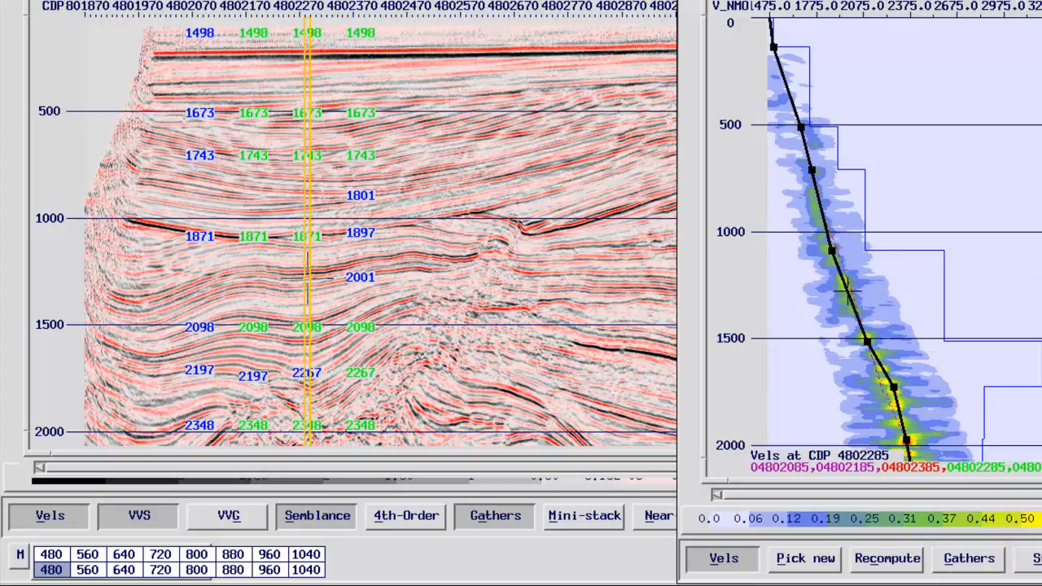
left_click(847, 291)
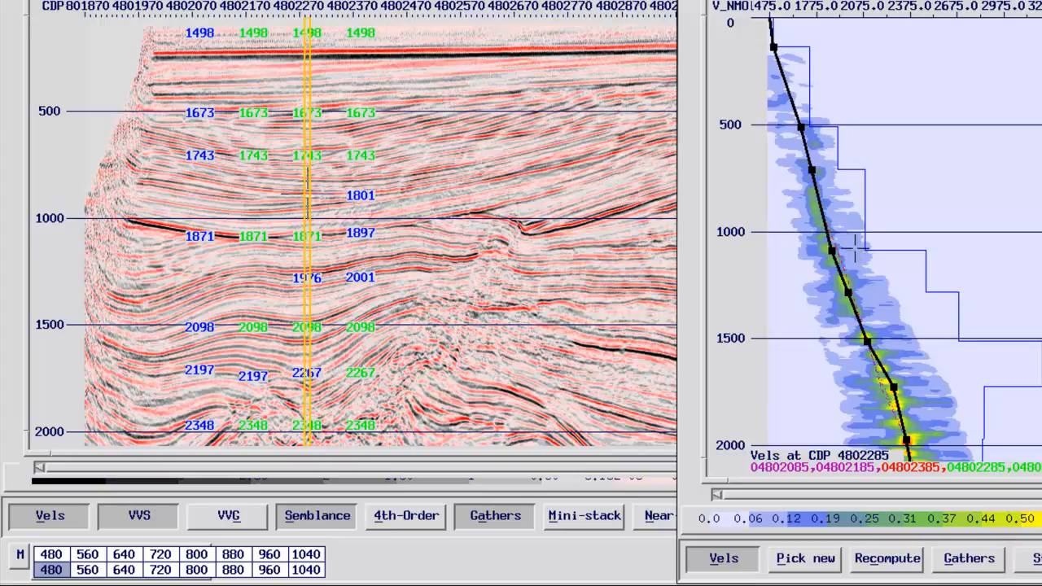
left_click(849, 261)
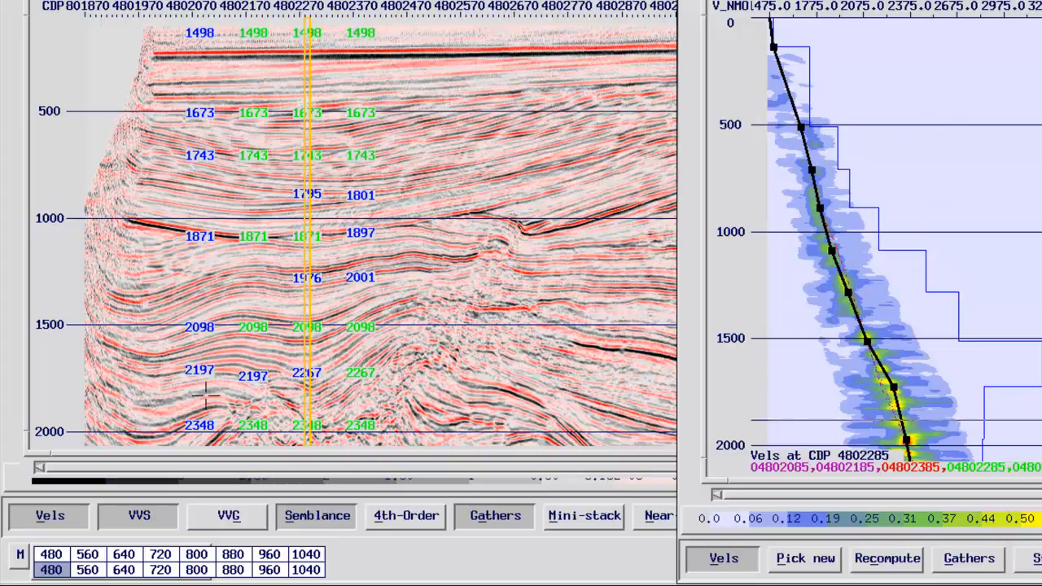
Step: Hide and reshow the velocity annotations on the main stack, and preview the mini-stack display
left_click(50, 515)
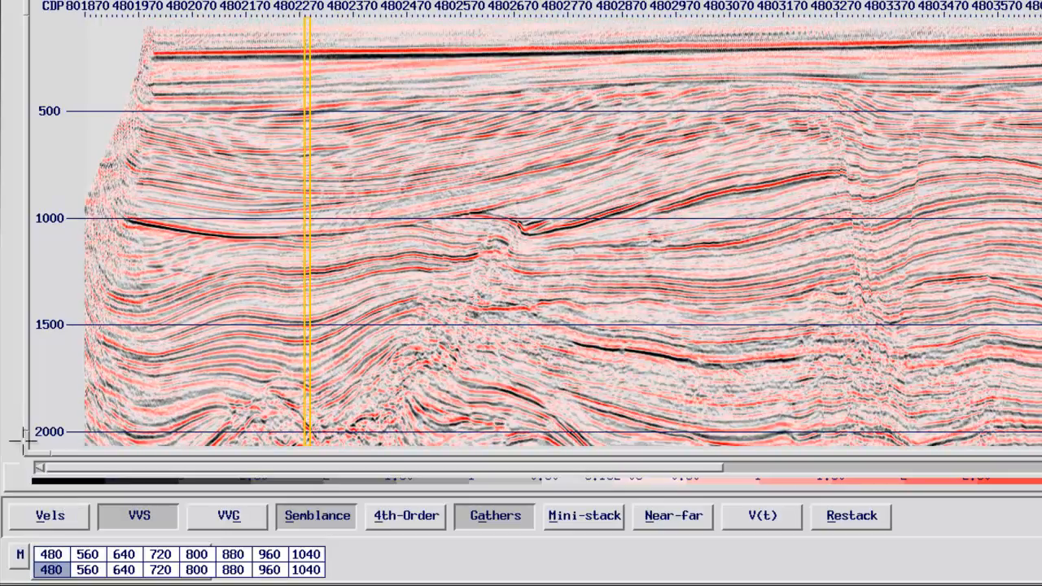
left_click(37, 514)
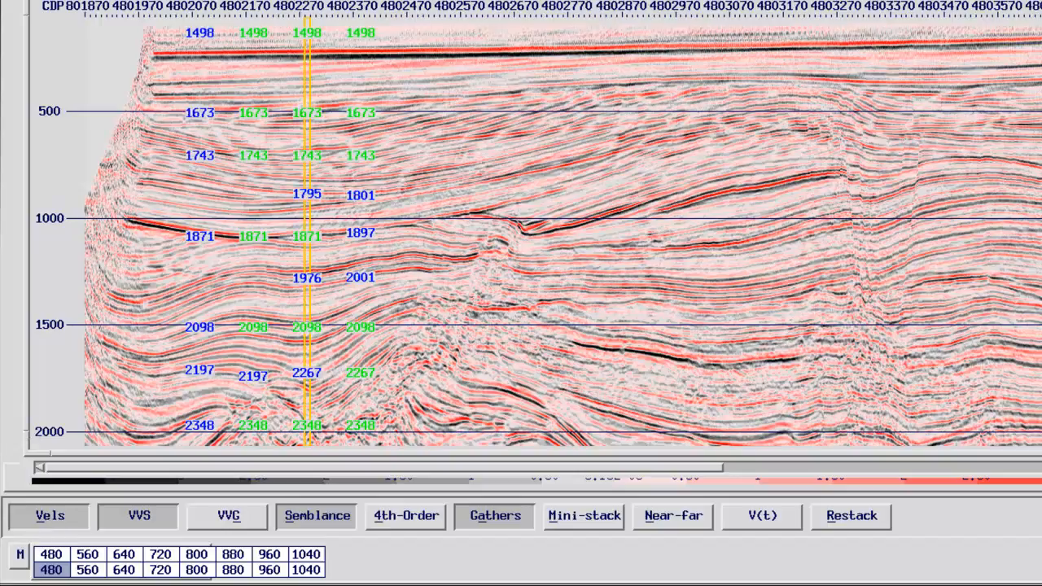
left_click(572, 516)
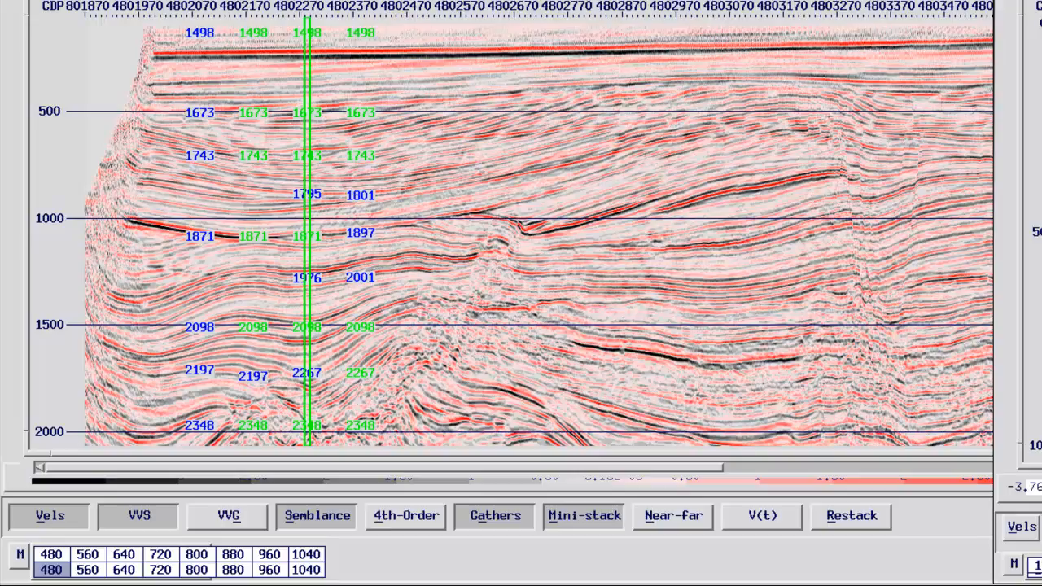
left_click(1028, 3)
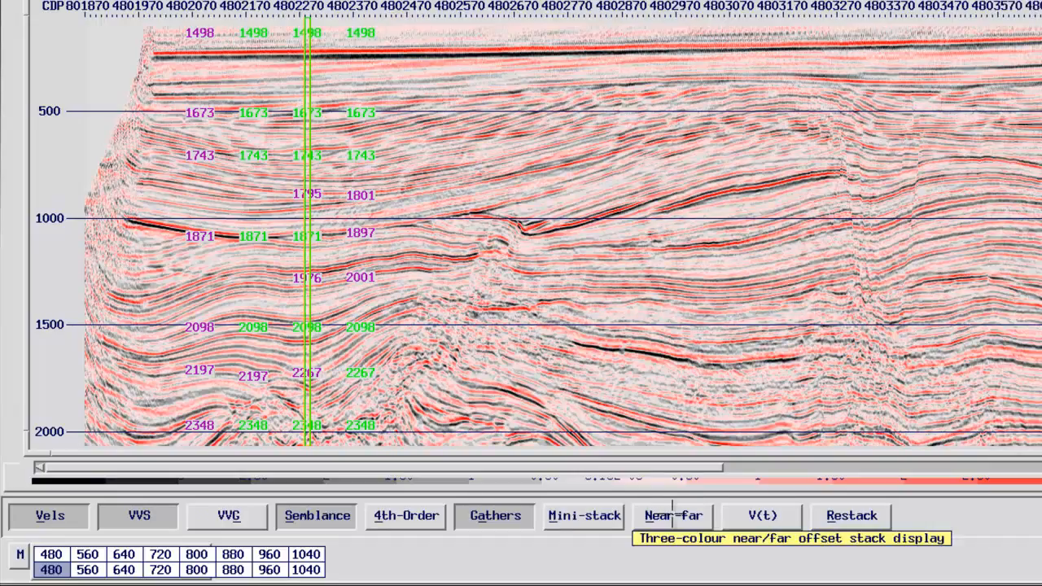
left_click(757, 511)
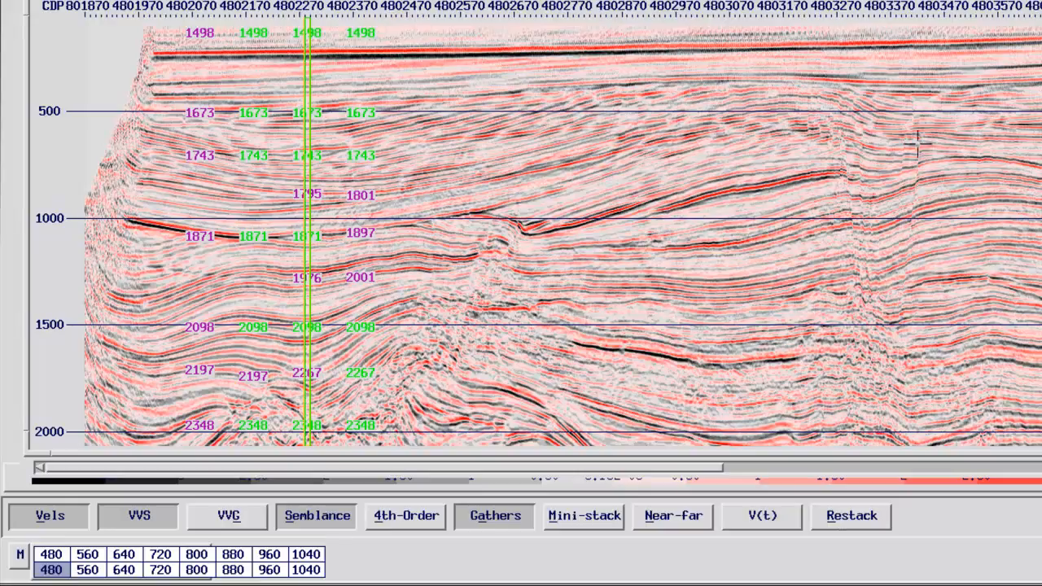
Step: Examine the VVG gathers for CDP 4802285 with the velocity picks overlaid, and close the display
left_click(230, 515)
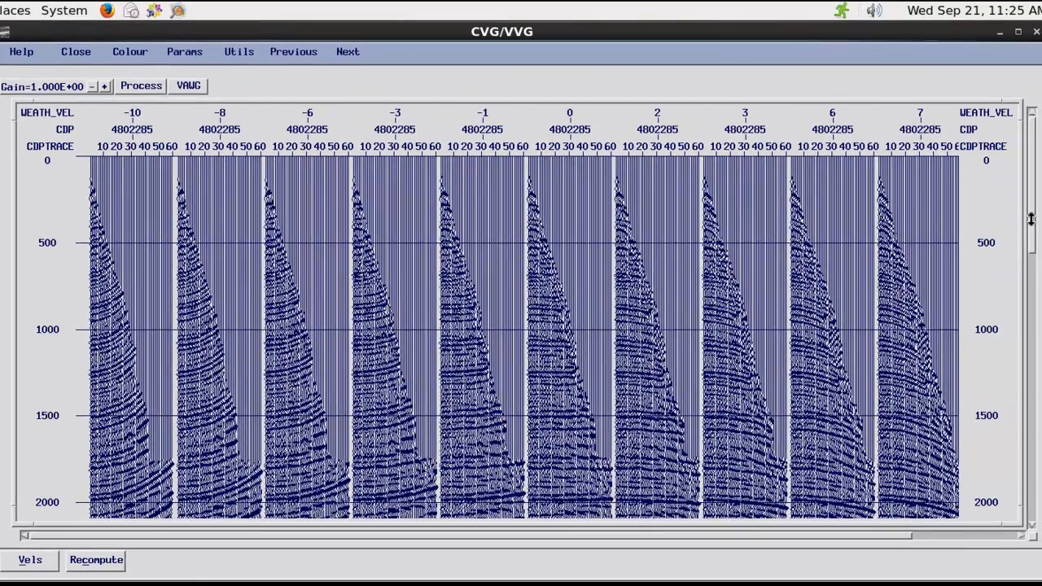
left_click_drag(1031, 213, 1025, 262)
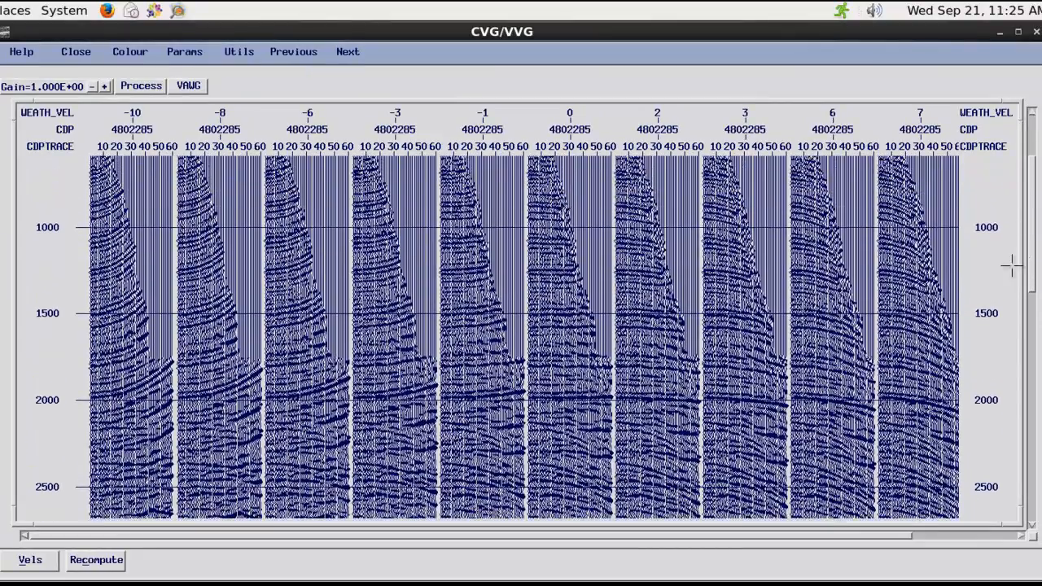
left_click(30, 561)
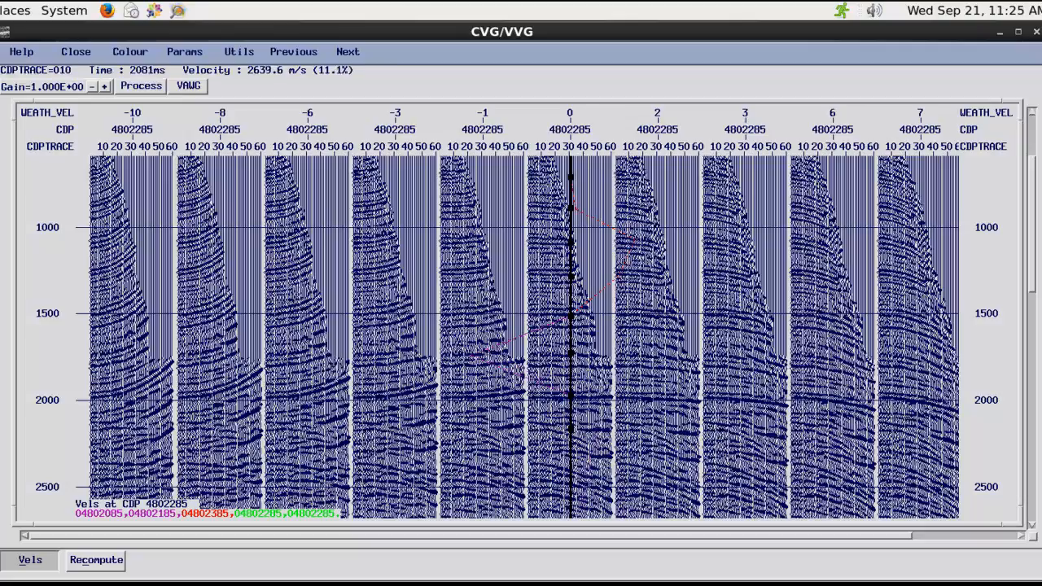
mouse_move(890, 537)
left_mouse_down()
mouse_move(995, 546)
mouse_move(874, 532)
left_mouse_up()
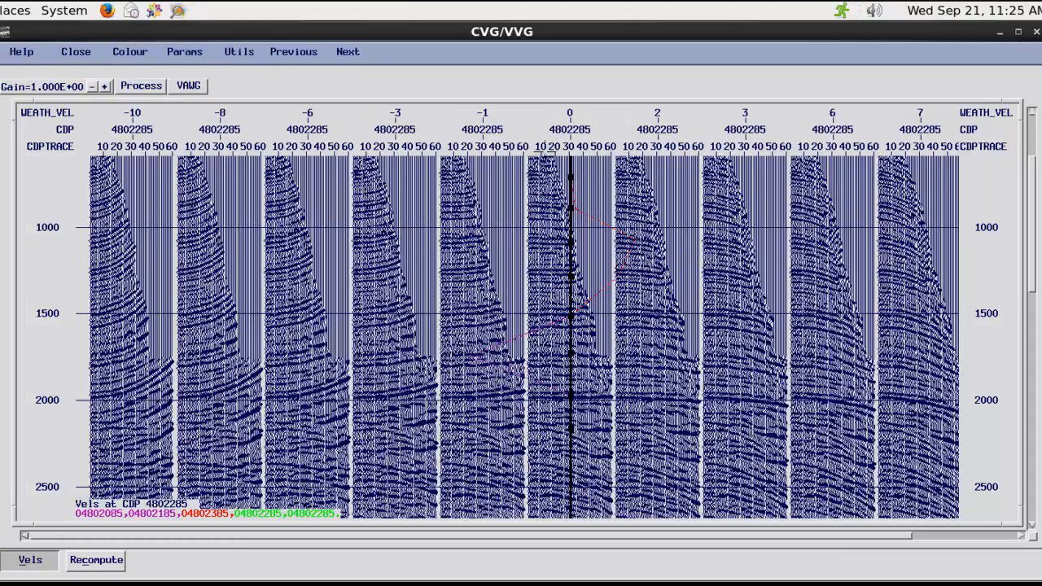
left_click(76, 52)
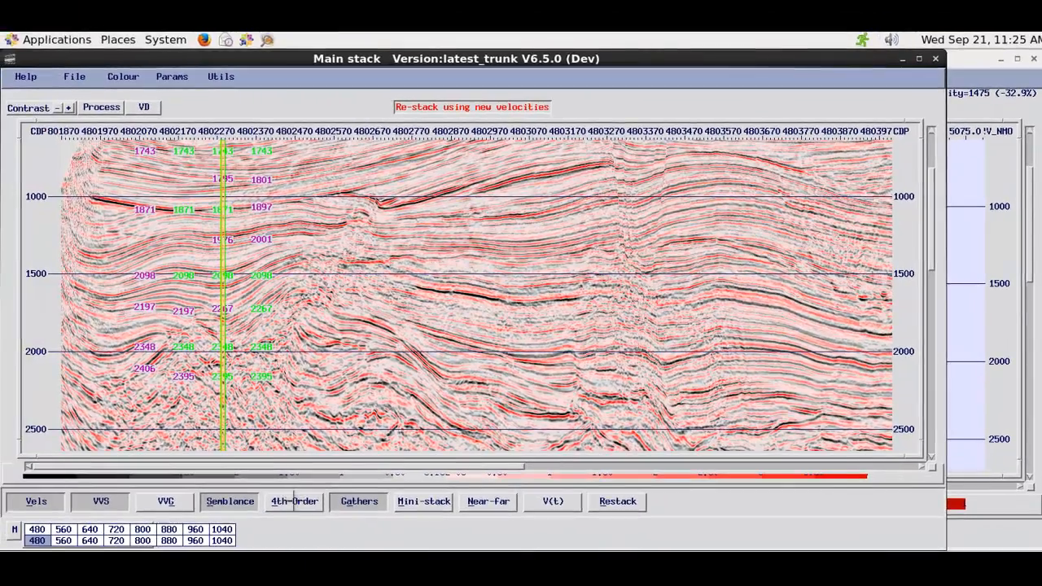
Step: Load 4th-order corrections using the option Copy 2nd order to 4th order
left_click(294, 500)
left_click(293, 503)
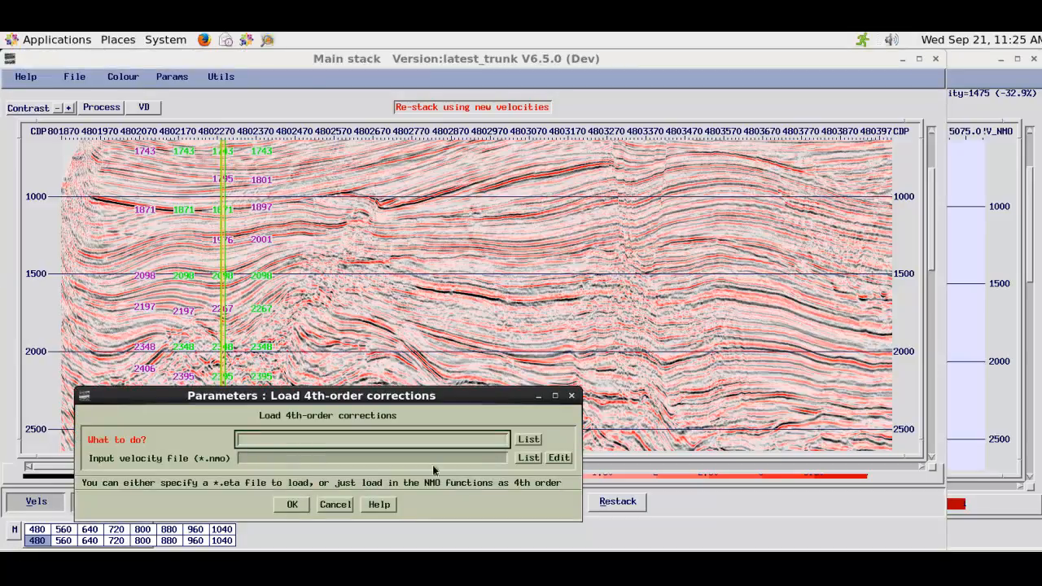
left_click(527, 441)
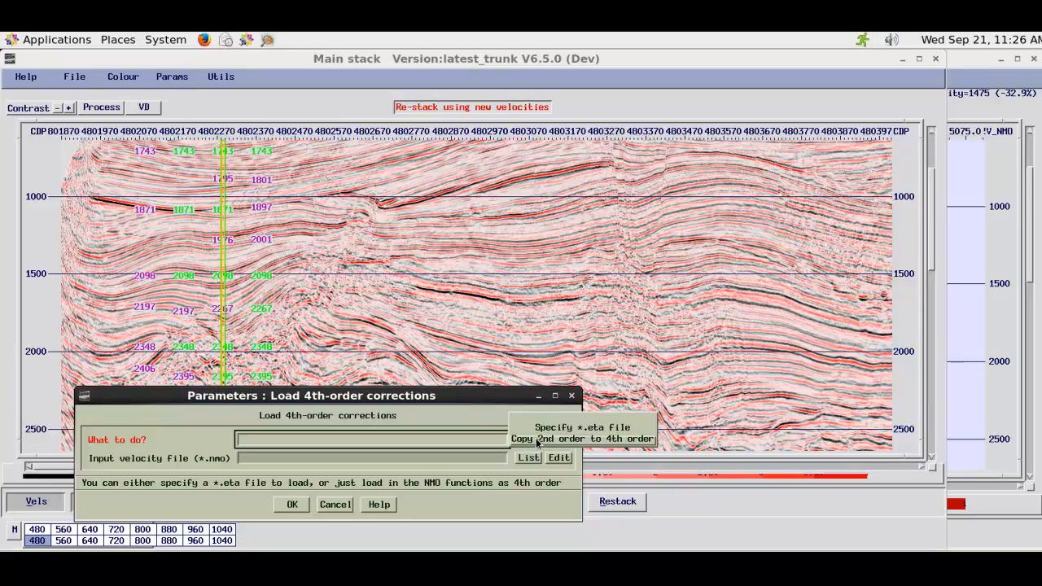
left_click(536, 440)
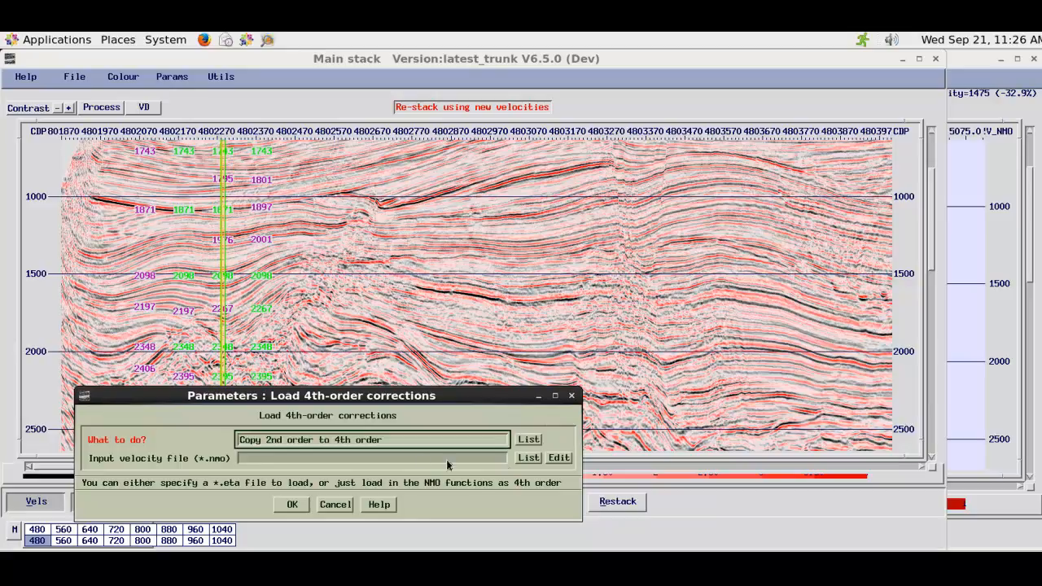
left_click(291, 505)
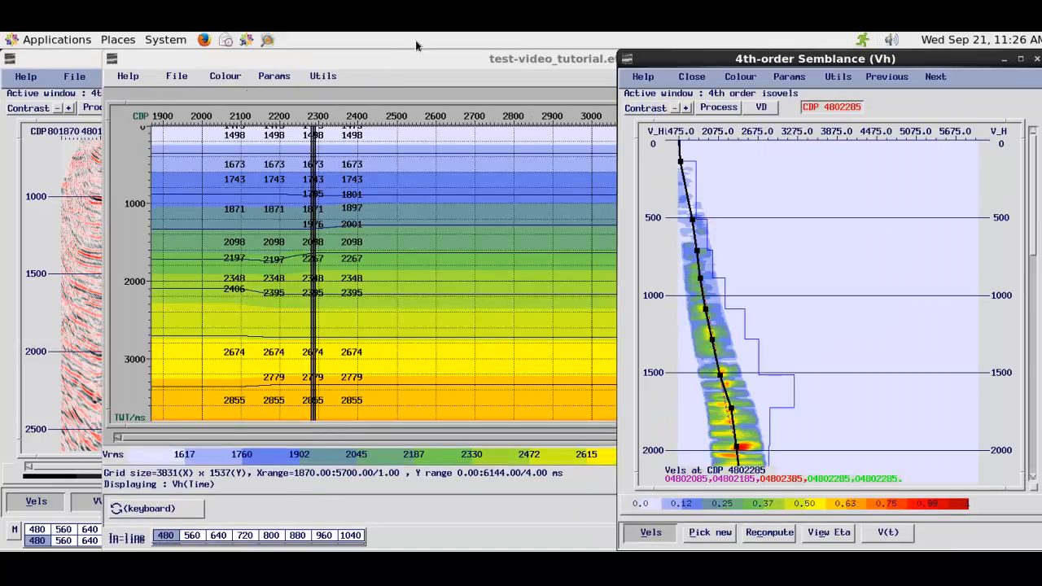
Step: Minimise the test-video_tutorial.eta isovels window and place the 4th-order Semblance window beside the gather display
double_click(341, 67)
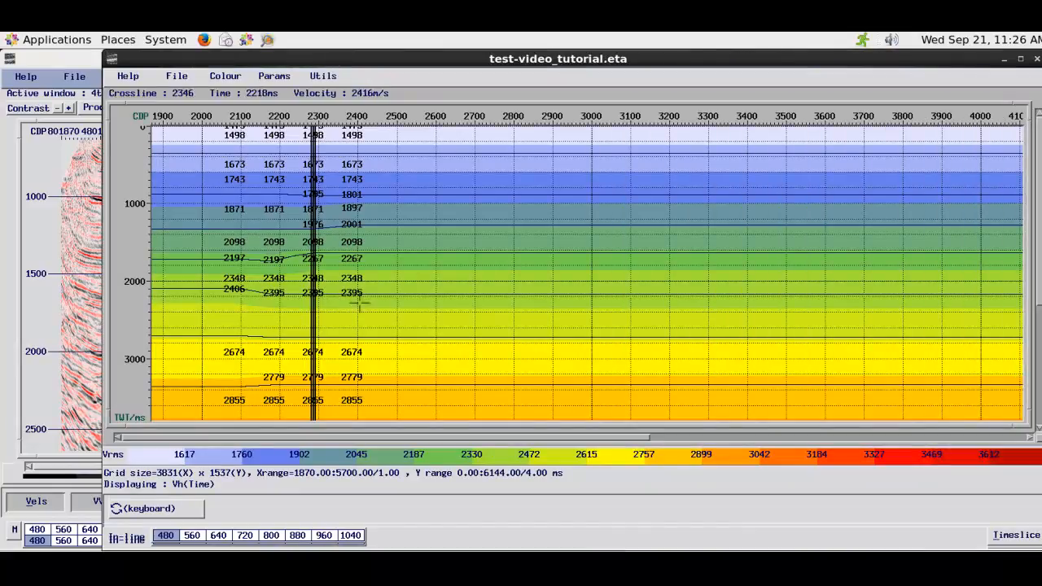
left_click(1005, 62)
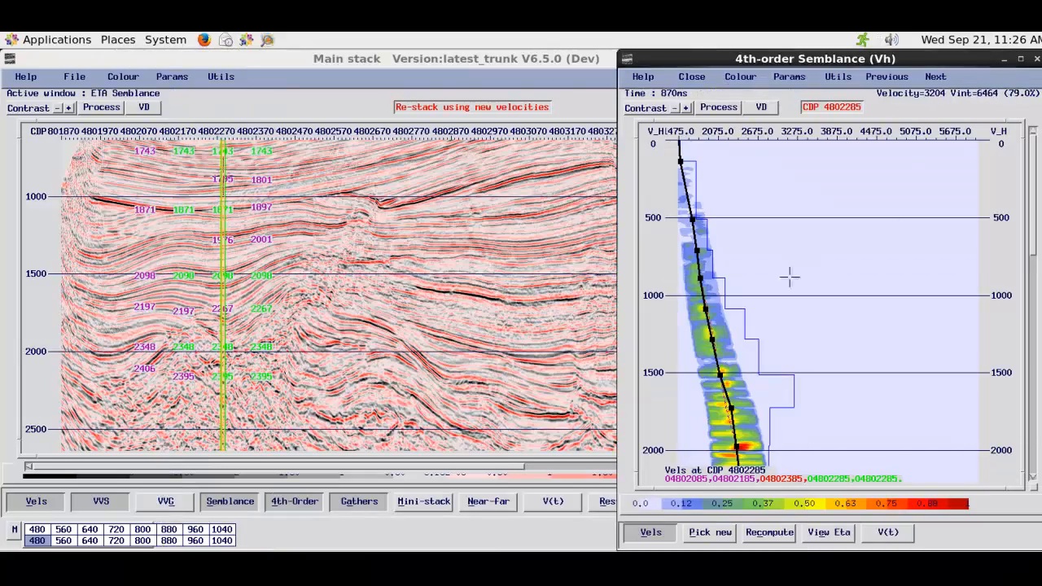
left_click_drag(802, 61, 279, 61)
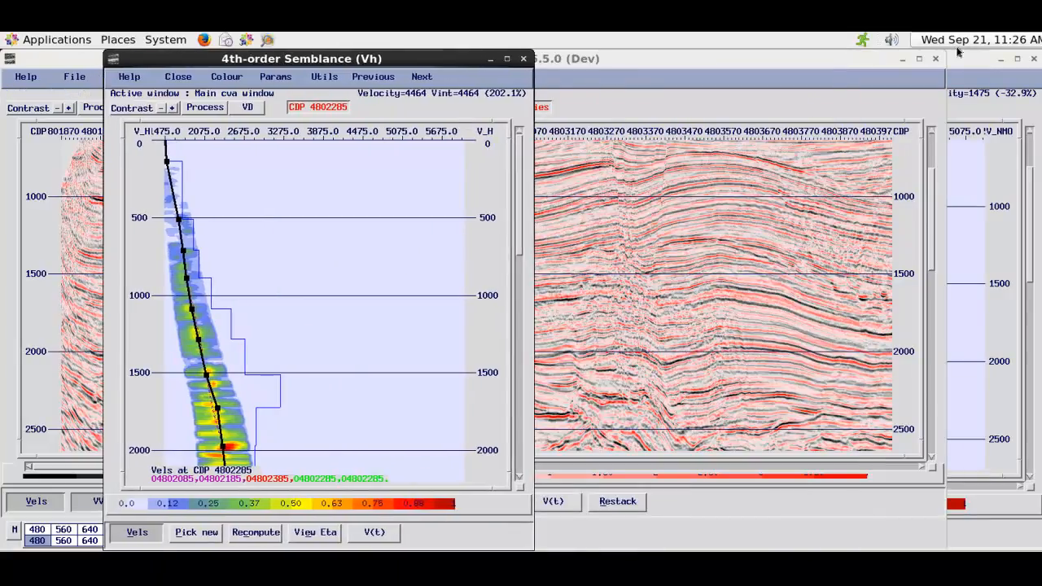
left_click(966, 62)
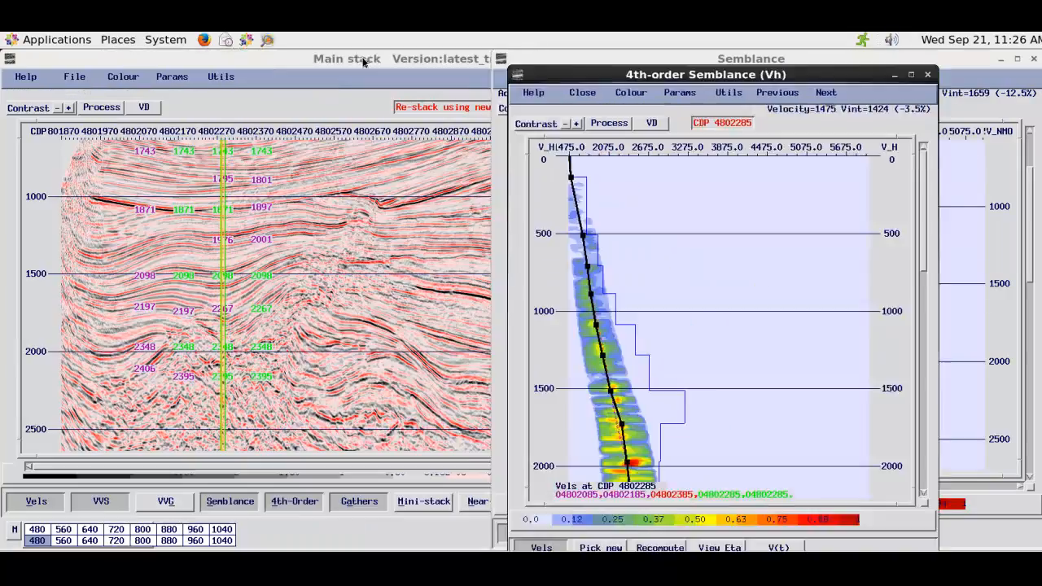
left_click(363, 62)
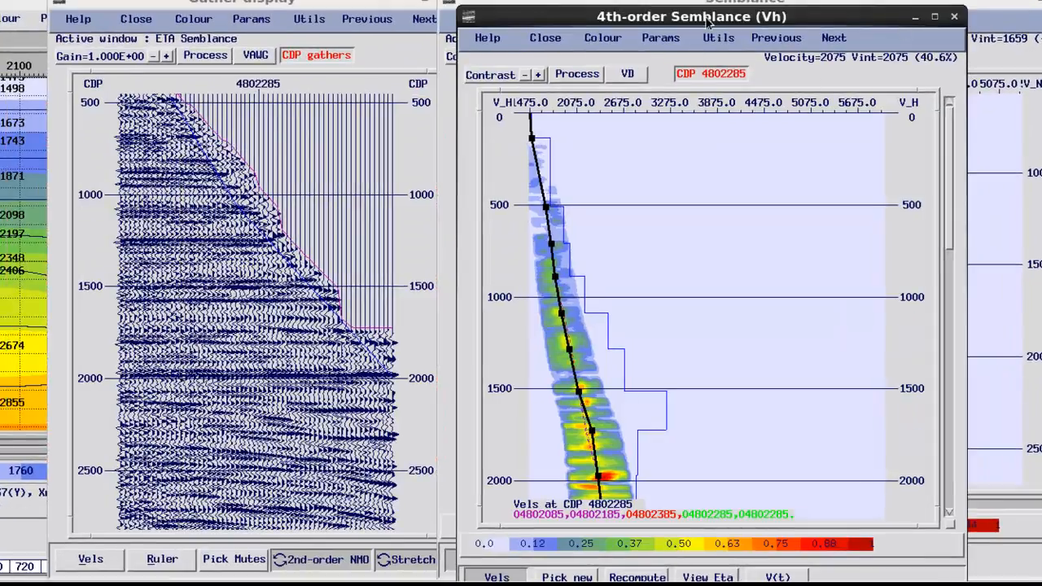
mouse_move(665, 18)
left_mouse_down()
mouse_move(711, 11)
mouse_move(667, 2)
mouse_move(649, 13)
left_mouse_up()
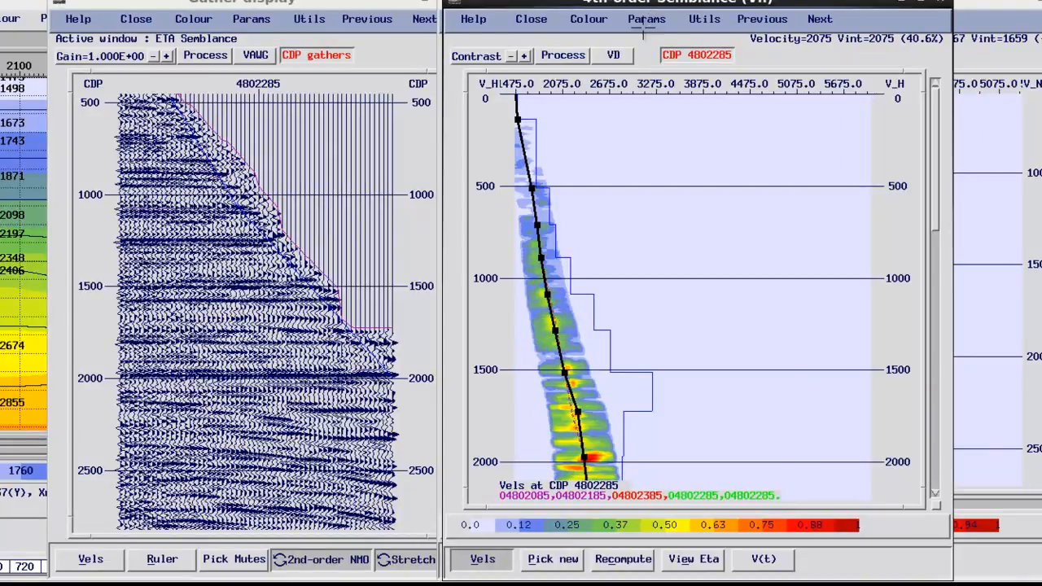
Step: Show the velocity picks on the gathers and replace the 4th-order picks near 1720 and 1980 ms with one of about 2335 at 1760 ms
left_click(91, 561)
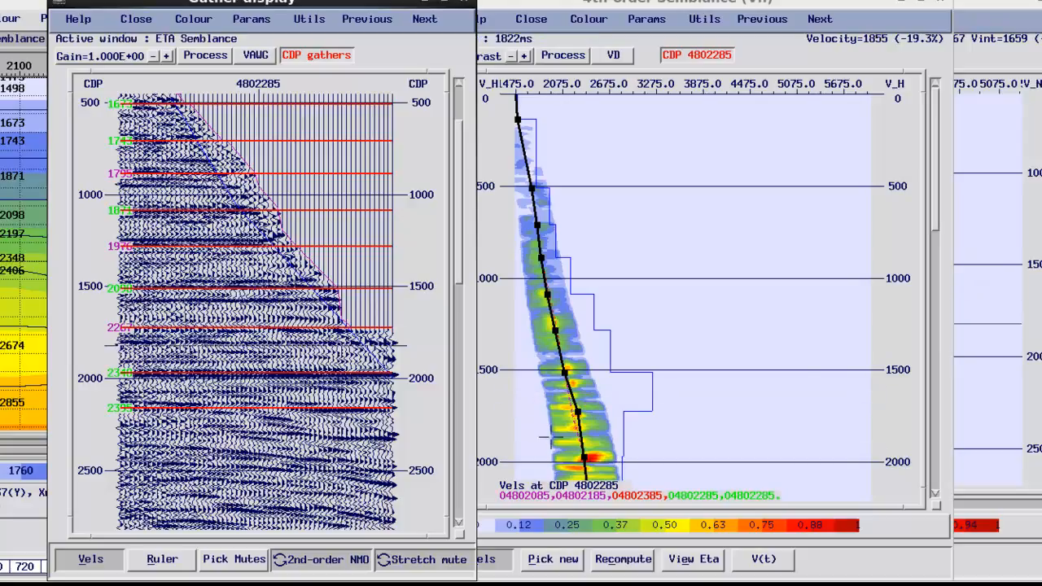
left_click_drag(458, 225, 457, 206)
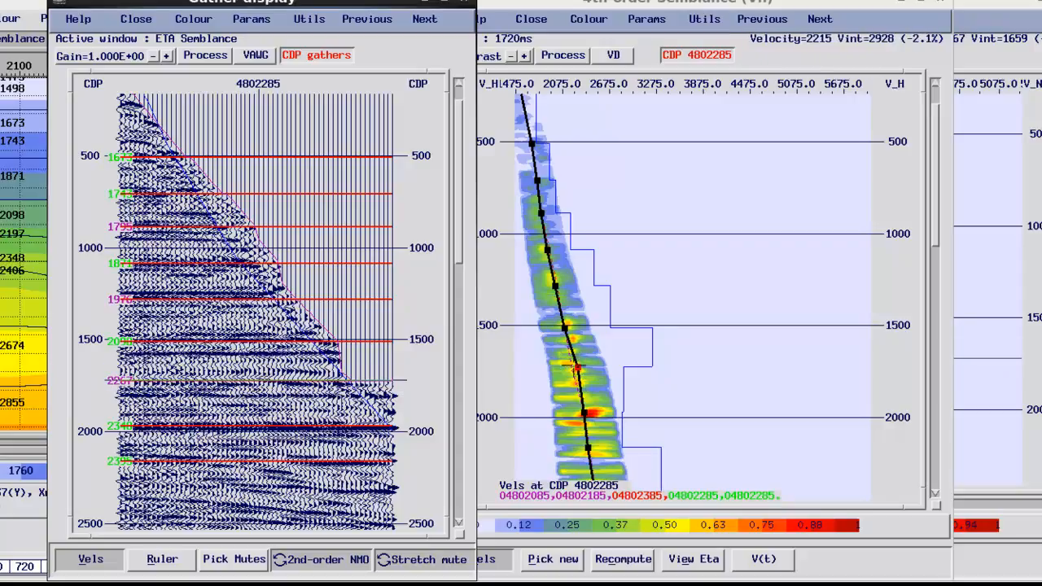
left_click(575, 370)
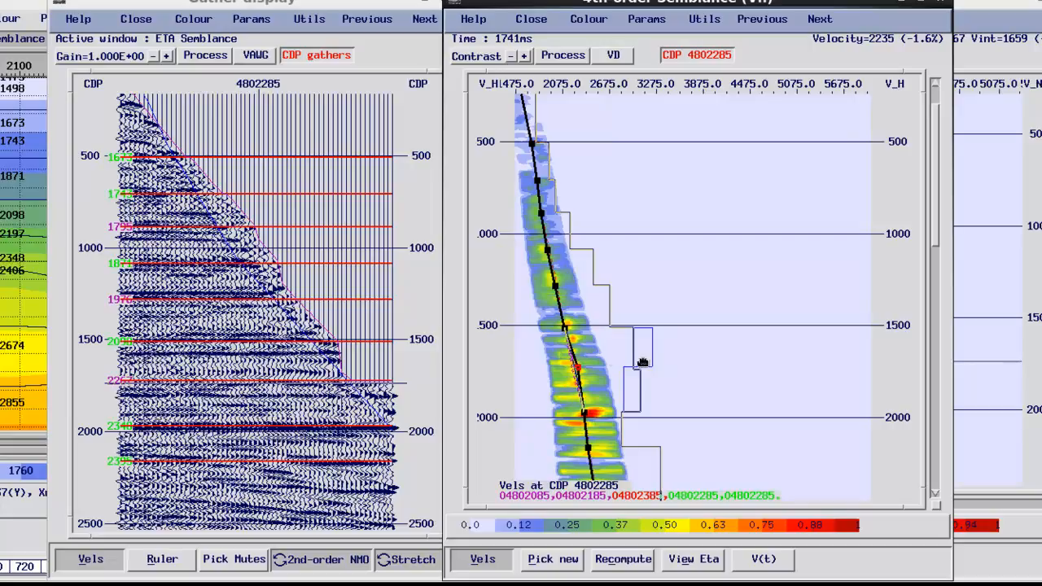
left_click(623, 400)
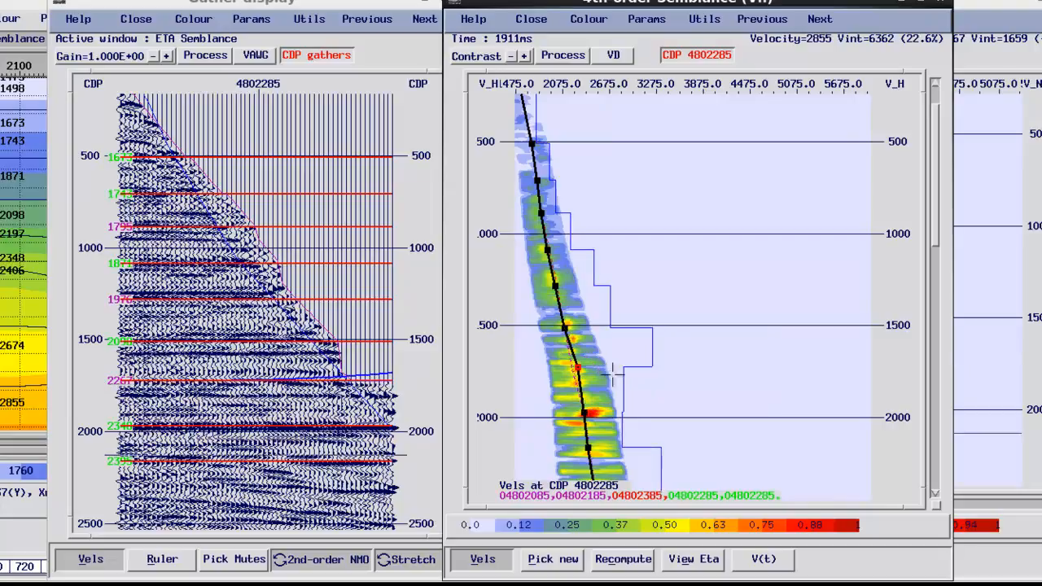
middle_click(587, 368)
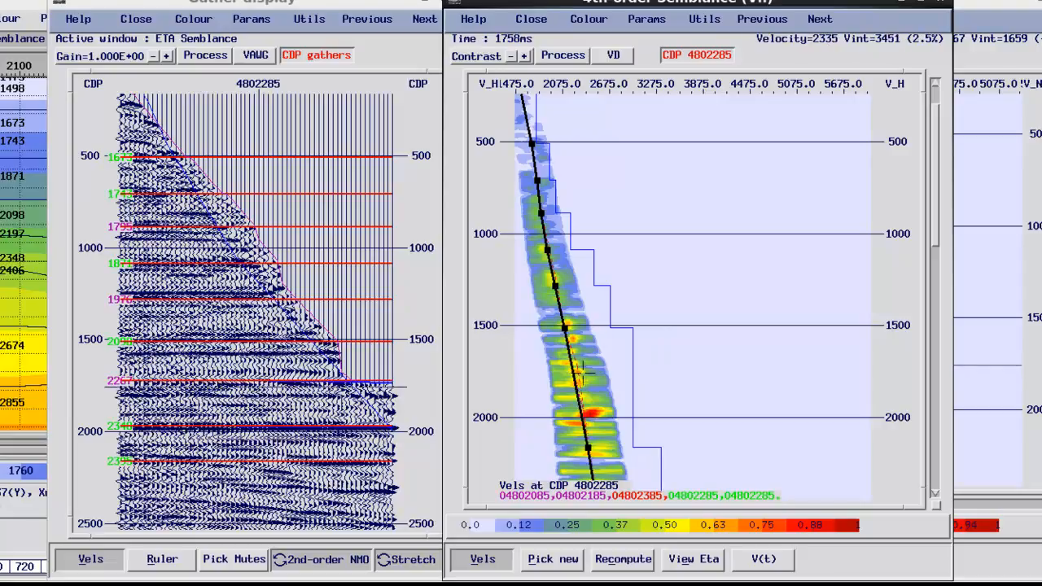
left_click(582, 372)
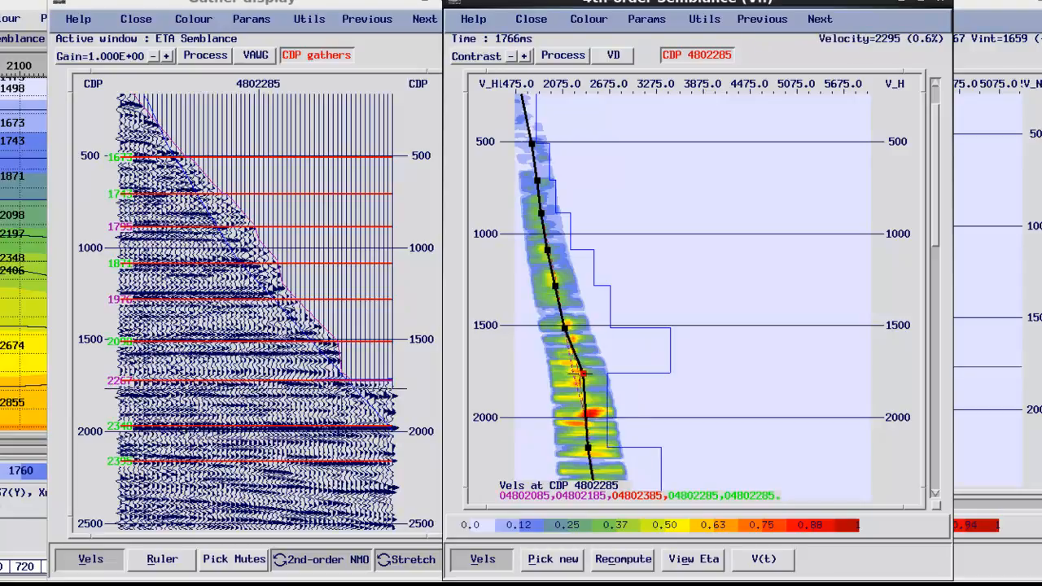
Step: Compare the CDP 4802285 gather with 2nd-order and 4th-order NMO applied, finishing on 4th-order NMO
left_click(324, 562)
left_click(326, 568)
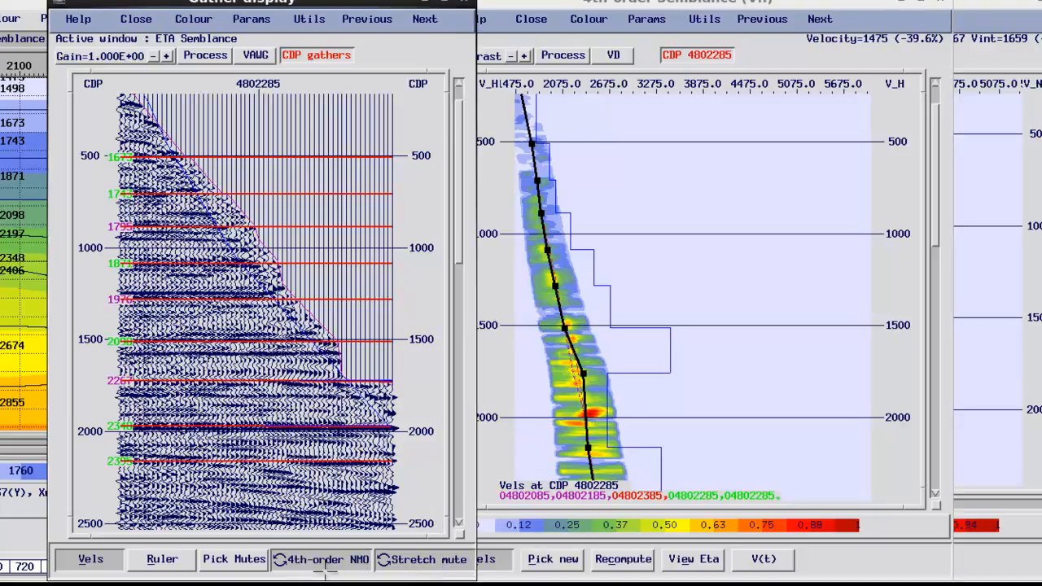
left_click(326, 560)
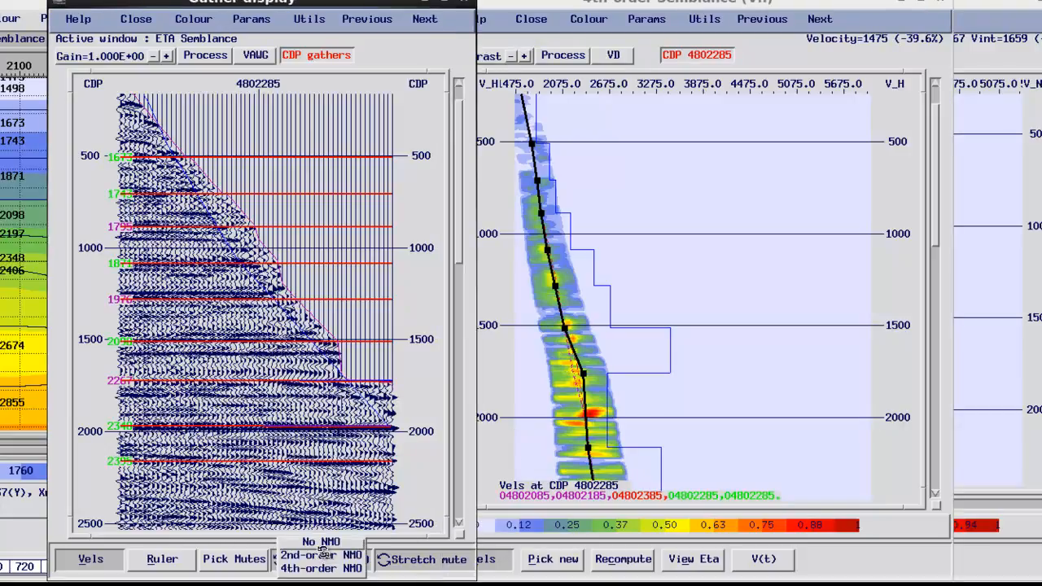
left_click(322, 556)
left_click(314, 559)
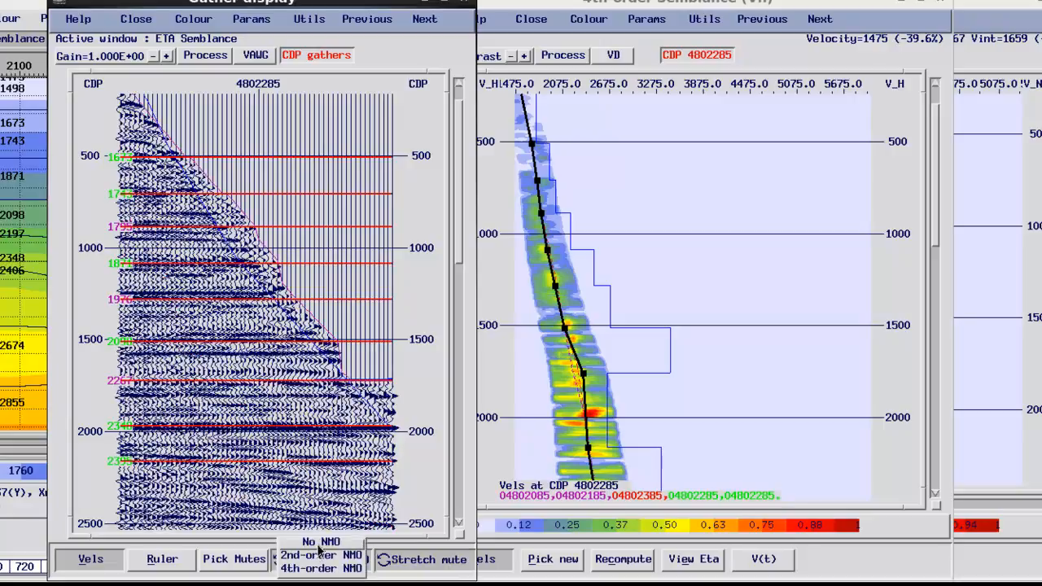
left_click(319, 541)
left_click(324, 557)
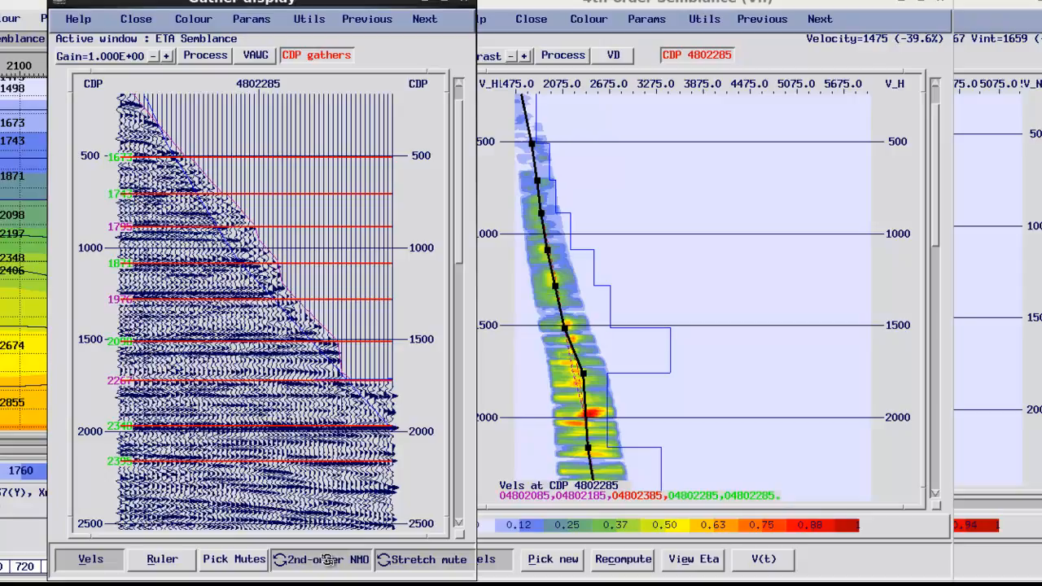
left_click(327, 560)
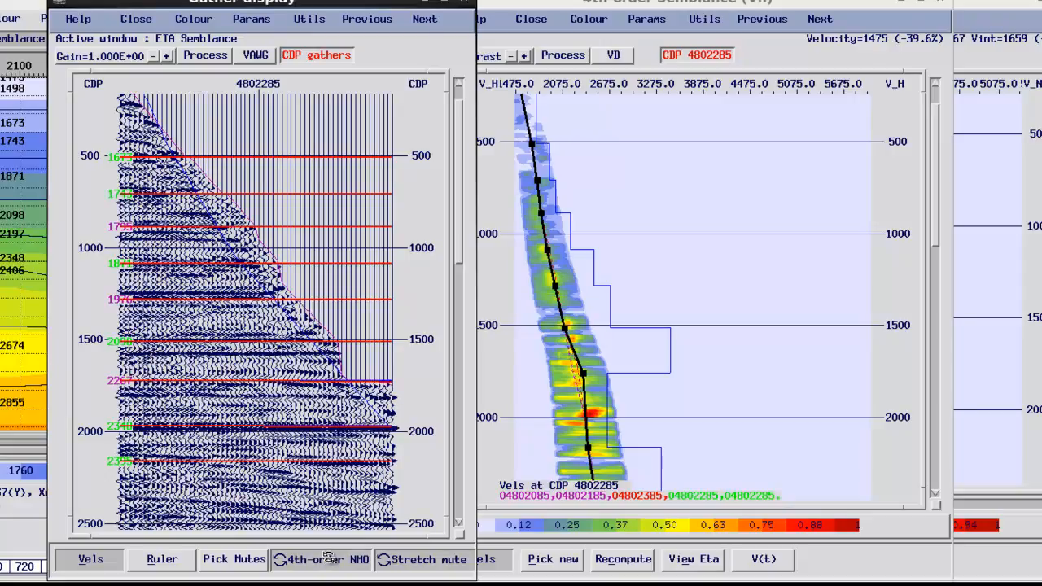
left_click(332, 558)
left_click(332, 559)
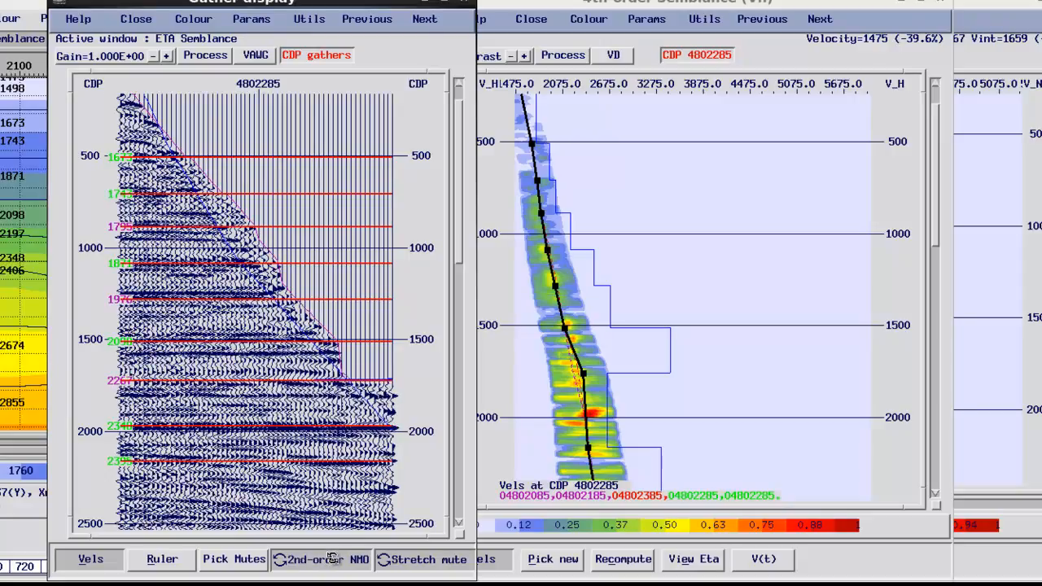
right_click(332, 558)
left_click(331, 568)
right_click(332, 560)
left_click(327, 556)
right_click(329, 559)
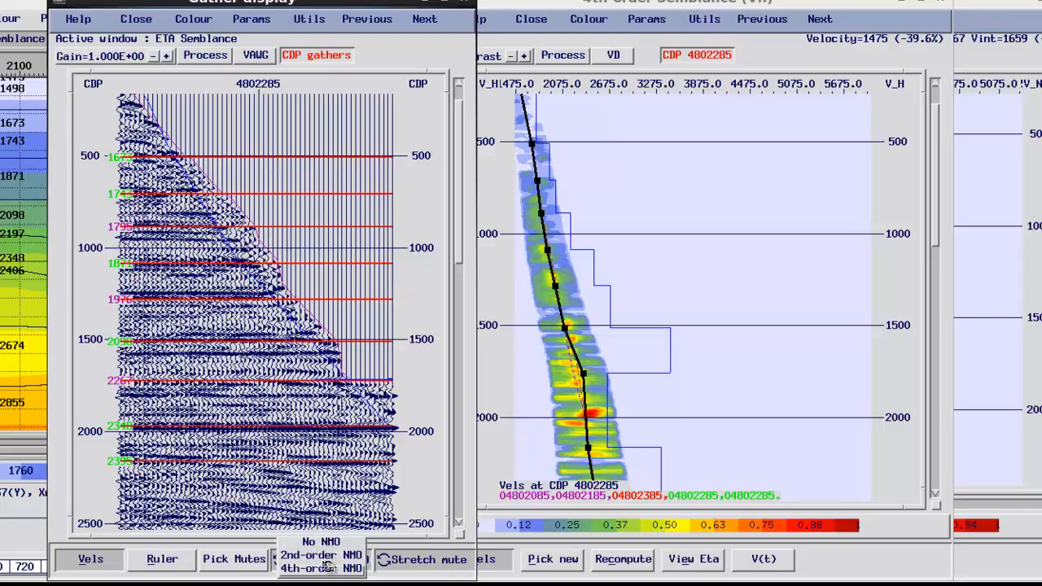
left_click(329, 567)
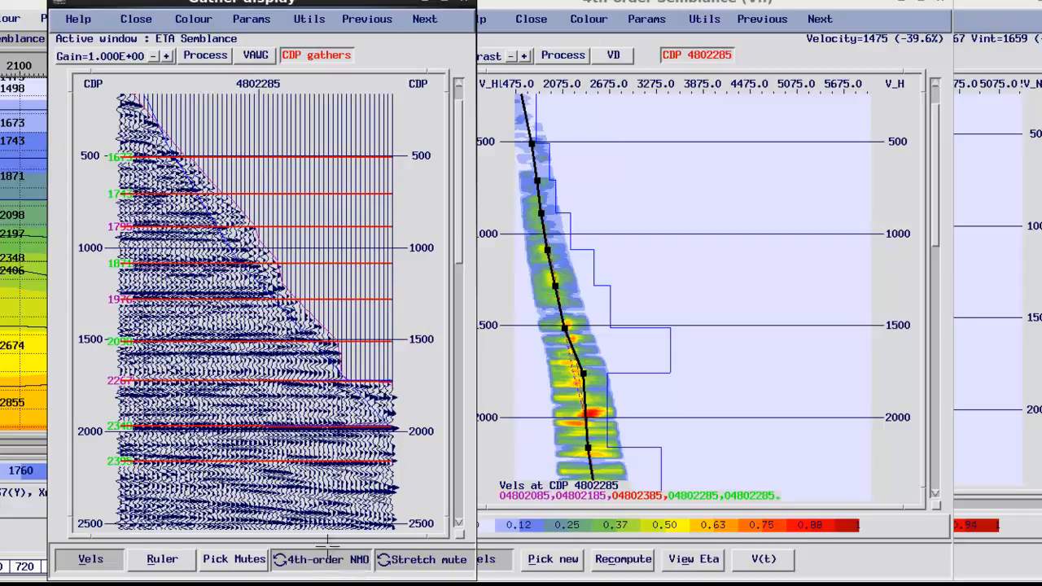
Step: View the 4th-order semblance as Eta, inspect it from time zero, and switch back to the Vh view
left_click(690, 558)
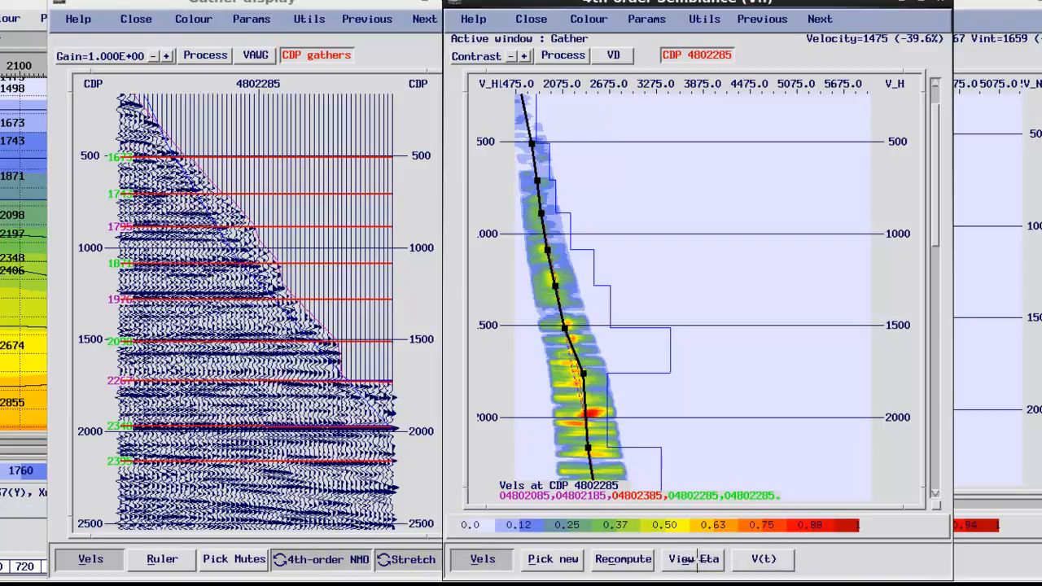
left_click(693, 557)
left_click(701, 560)
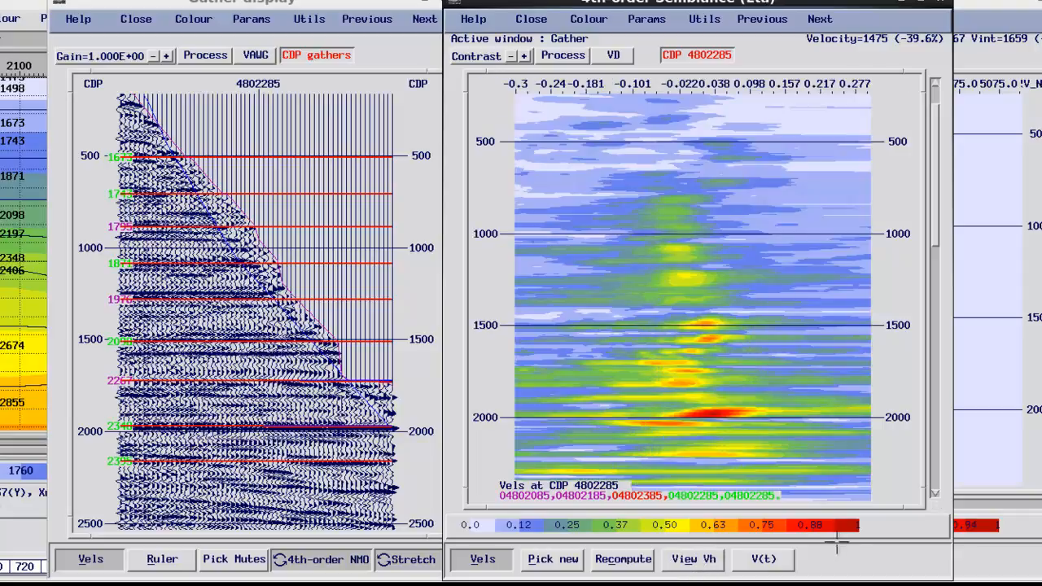
left_click_drag(935, 156, 934, 132)
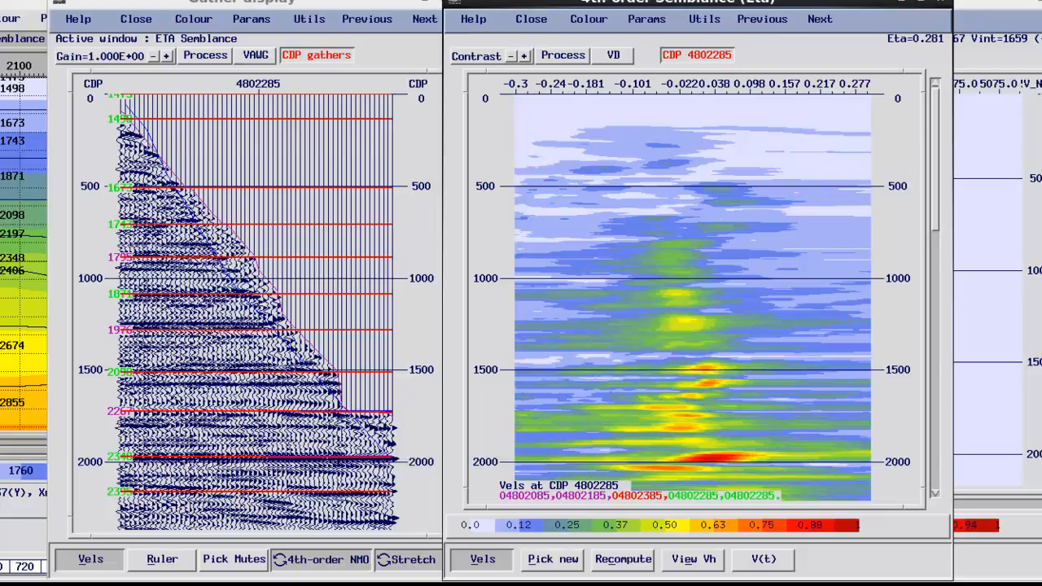
left_click(693, 560)
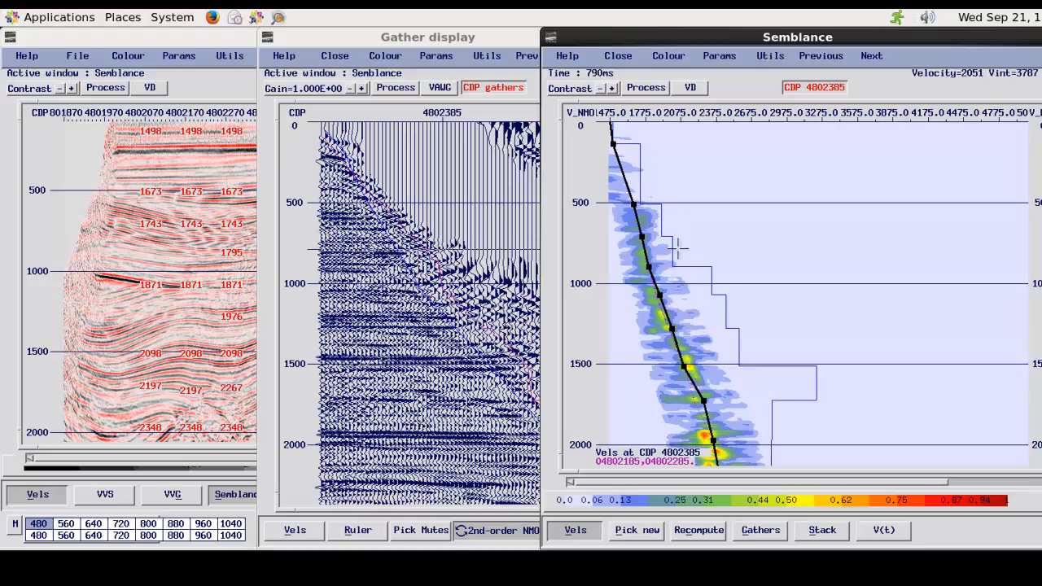
Step: Close the Semblance display and set the variable-fan or constant velocity option to Constant in the analysis calculation parameters
left_click(617, 56)
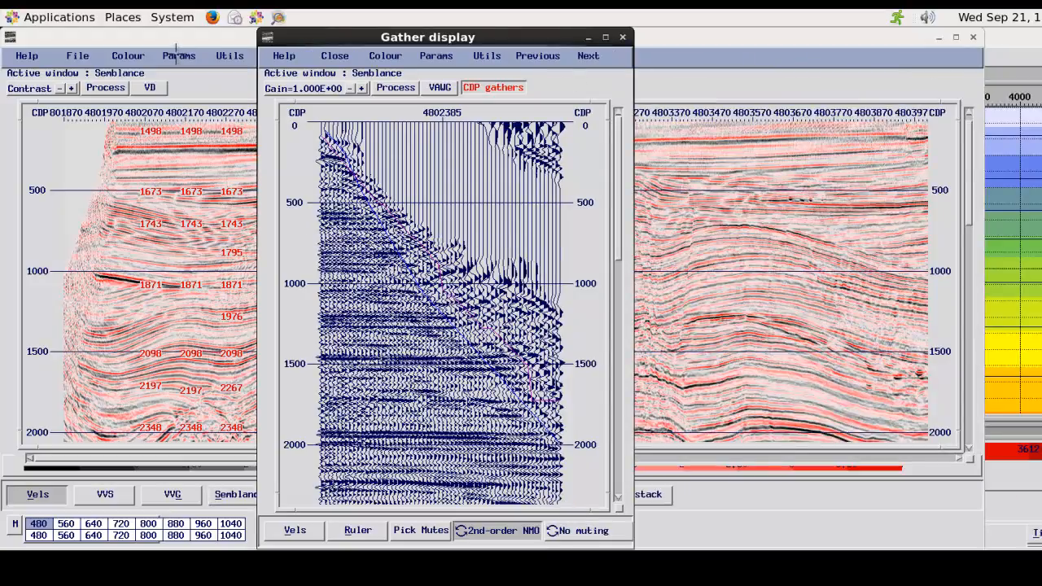
left_click(171, 55)
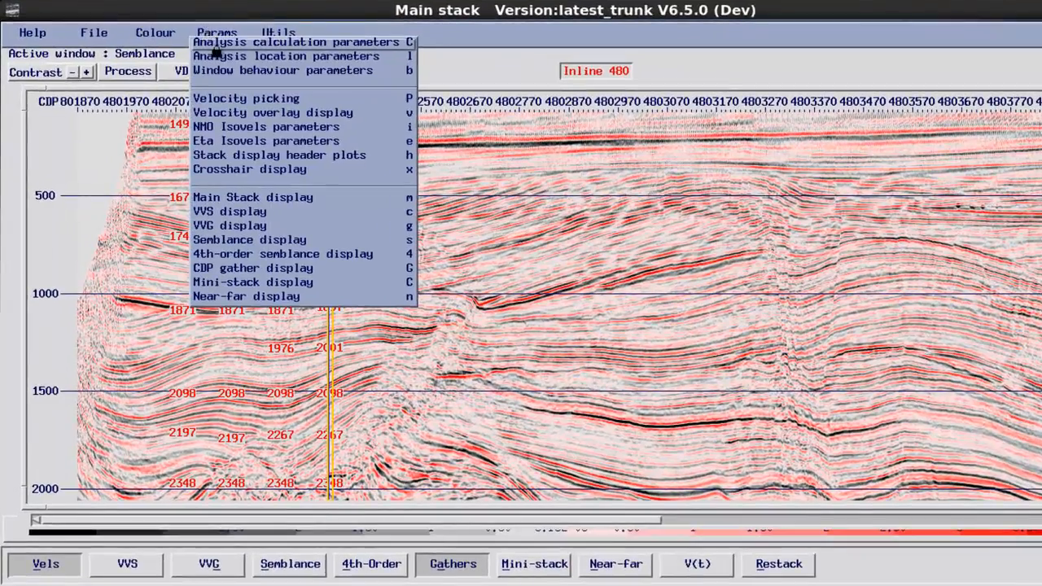
left_click(210, 49)
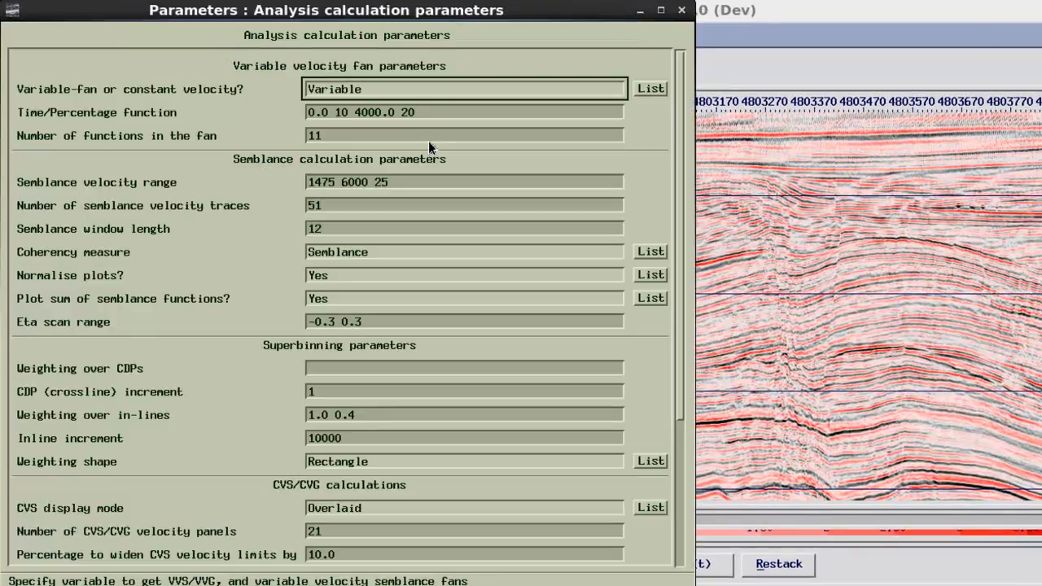
left_click(649, 92)
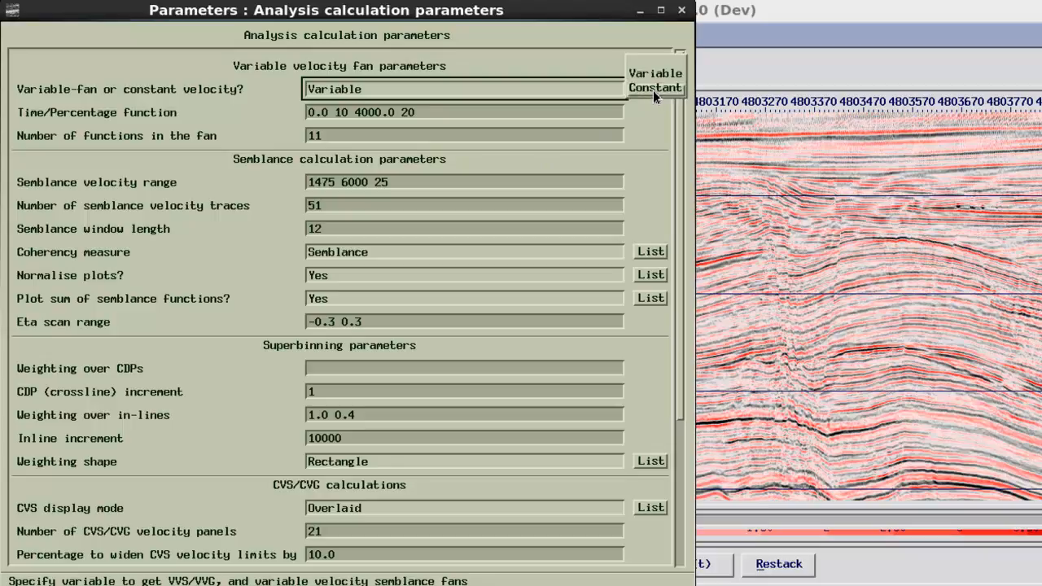
left_click(653, 91)
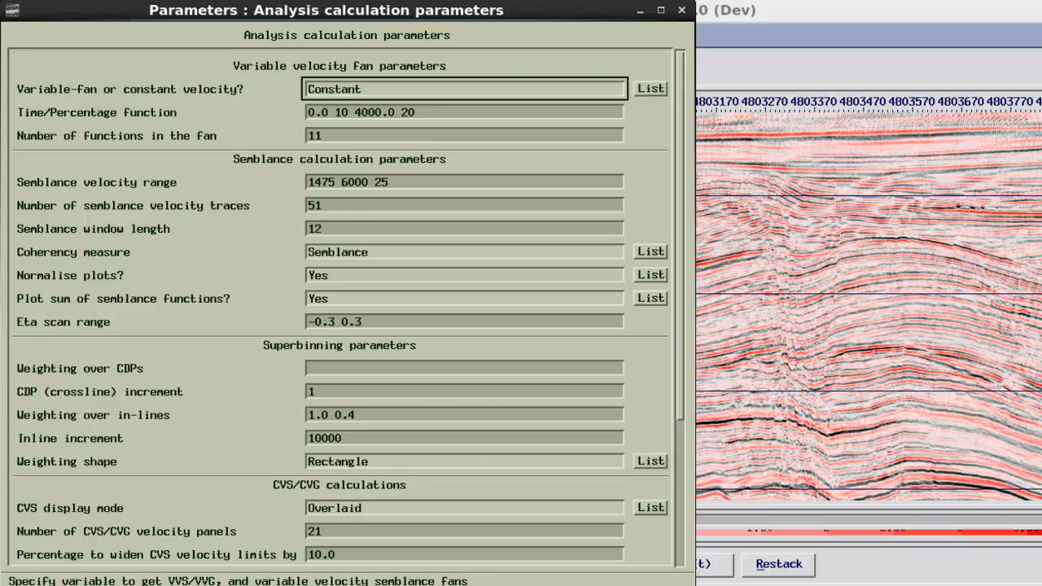
left_click(340, 585)
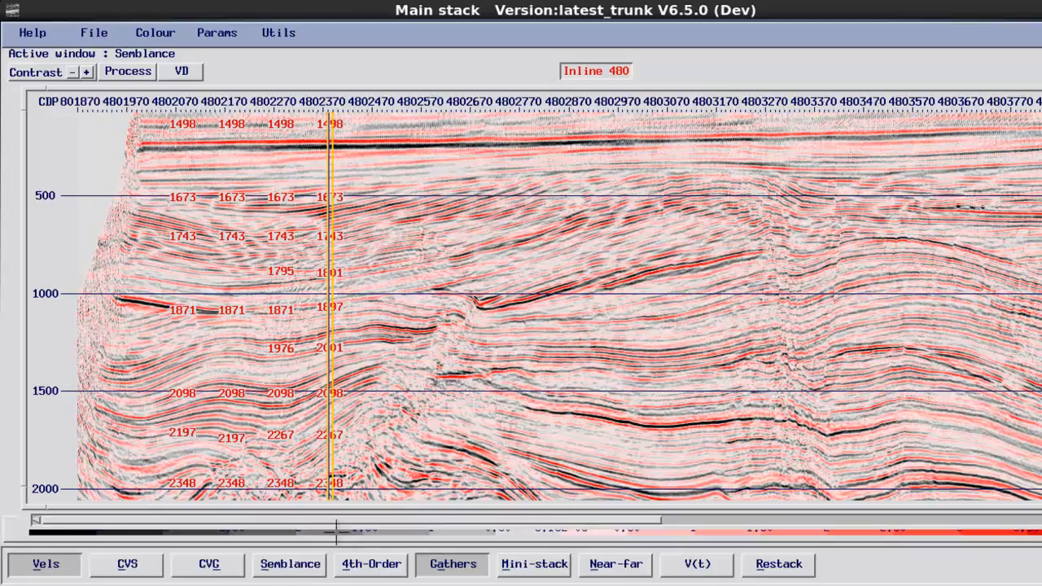
Step: Reopen the Semblance display for CDP 4802385 and examine the constant-velocity semblance along the time axis
left_click(291, 562)
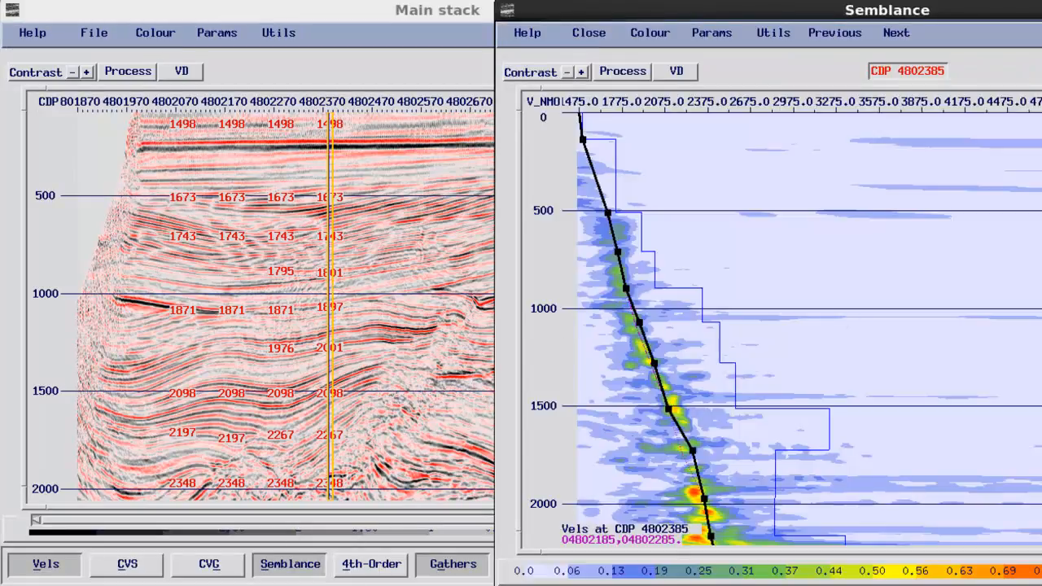
scroll(809, 328, "down", 10)
scroll(809, 328, "down", 1)
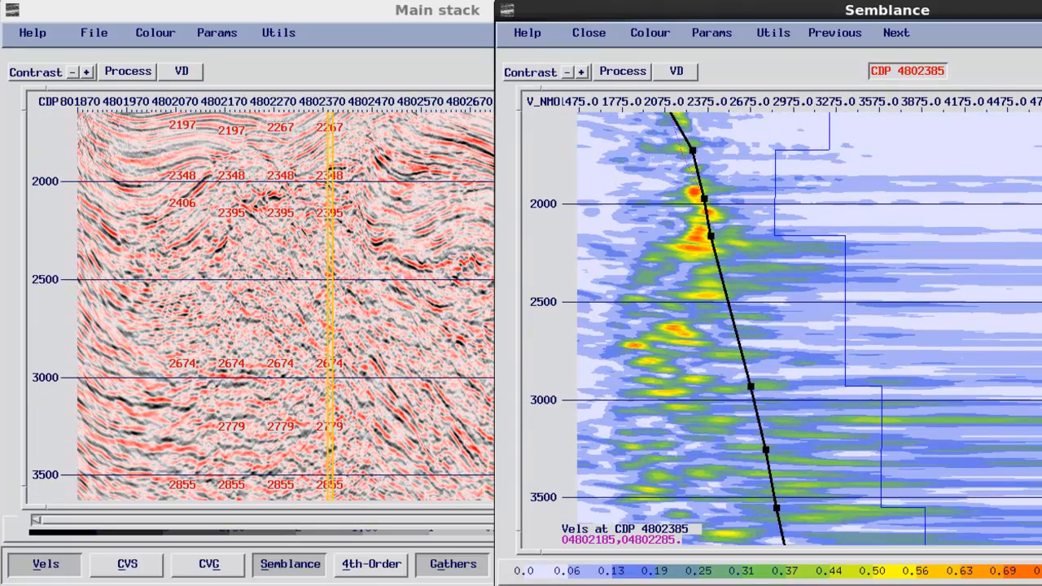
scroll(809, 328, "down", 9)
scroll(810, 328, "up", 20)
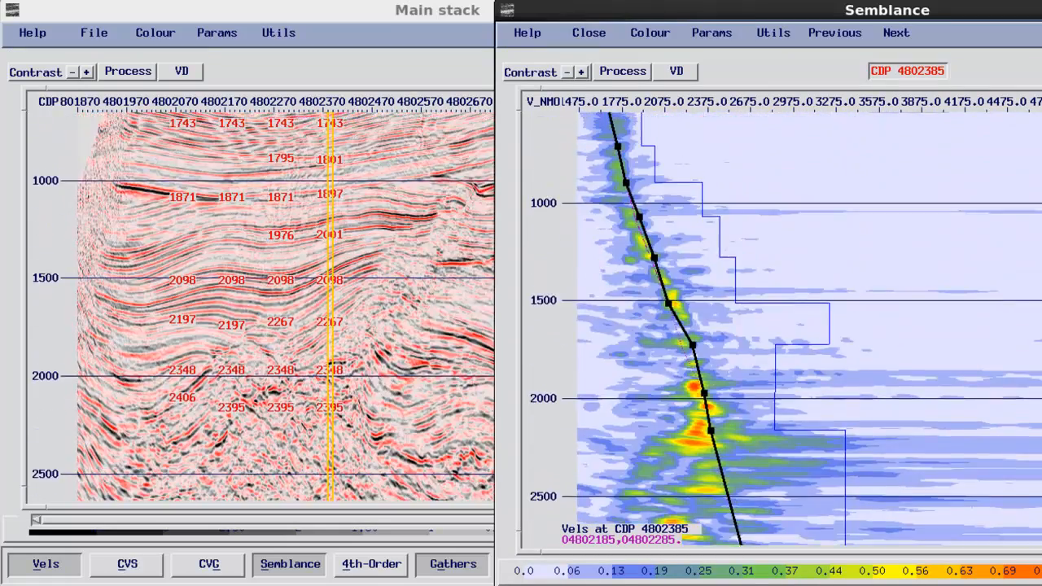
scroll(809, 328, "down", 4)
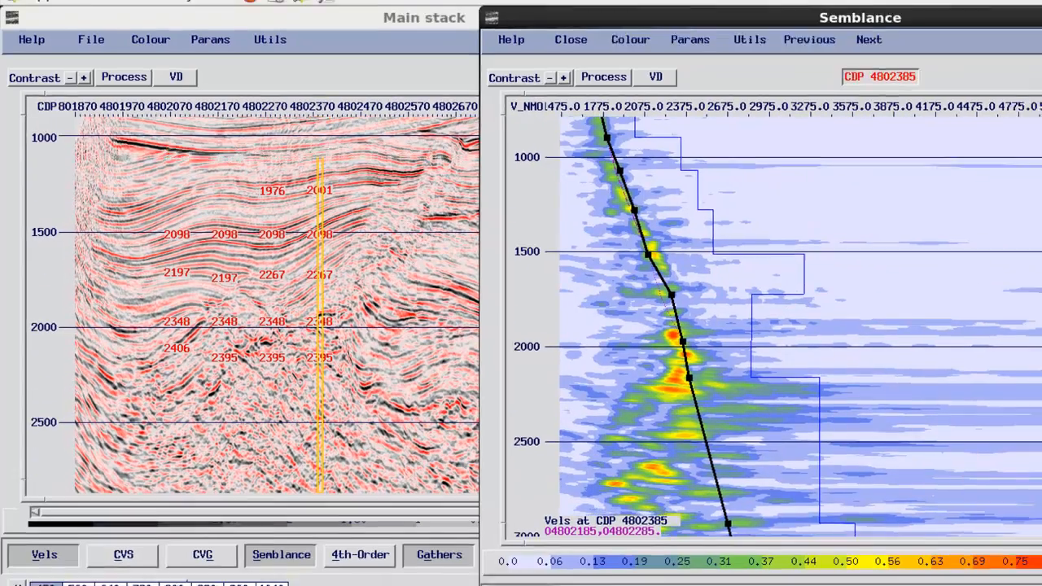
left_click_drag(1033, 228, 1010, 249)
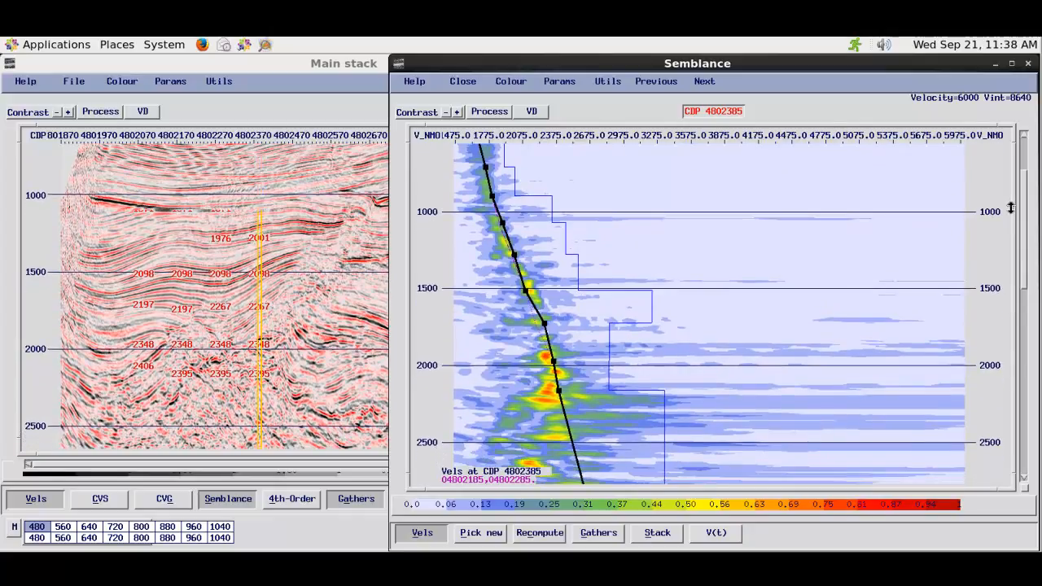
left_click_drag(1008, 208, 991, 167)
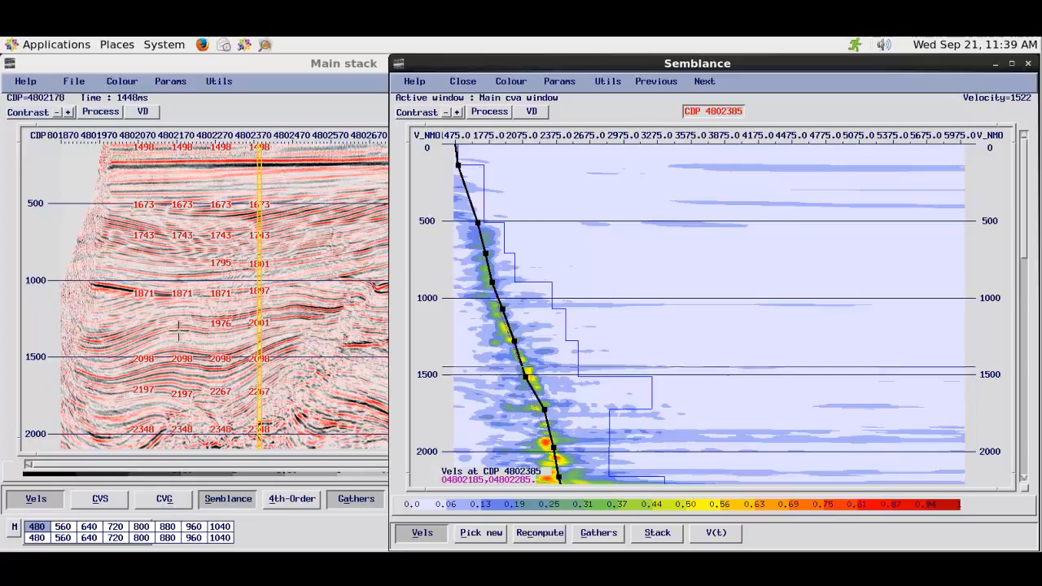
Step: Open the analysis calculation parameters and review the coherency measure options and the settings further down
left_click(170, 81)
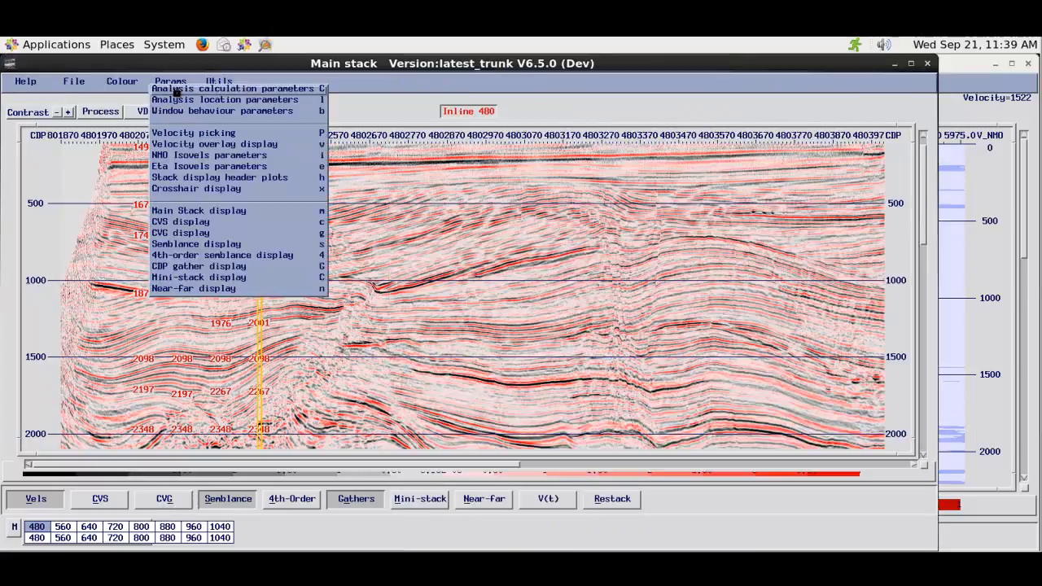
left_click(176, 90)
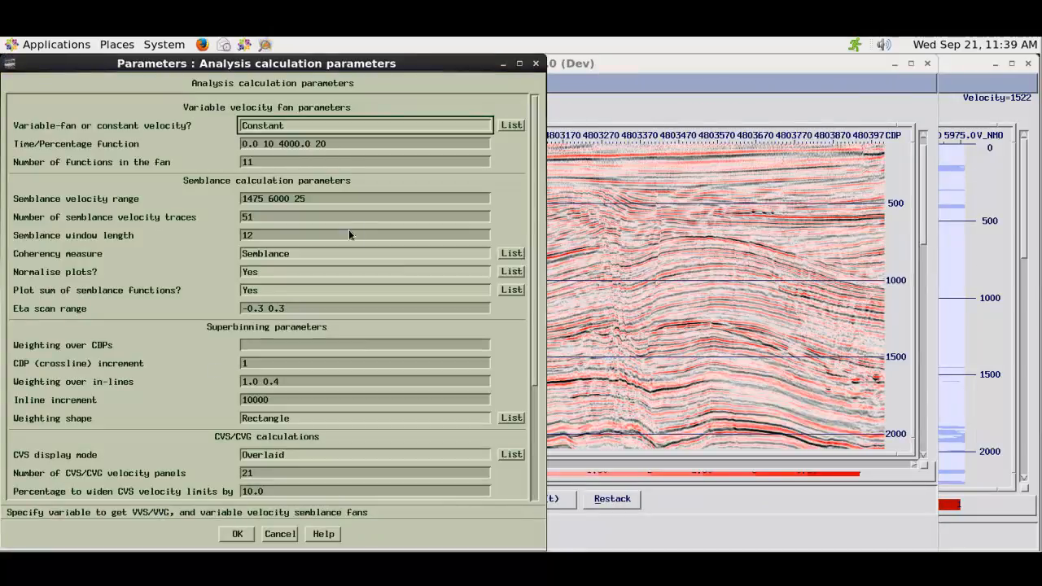
left_click(512, 255)
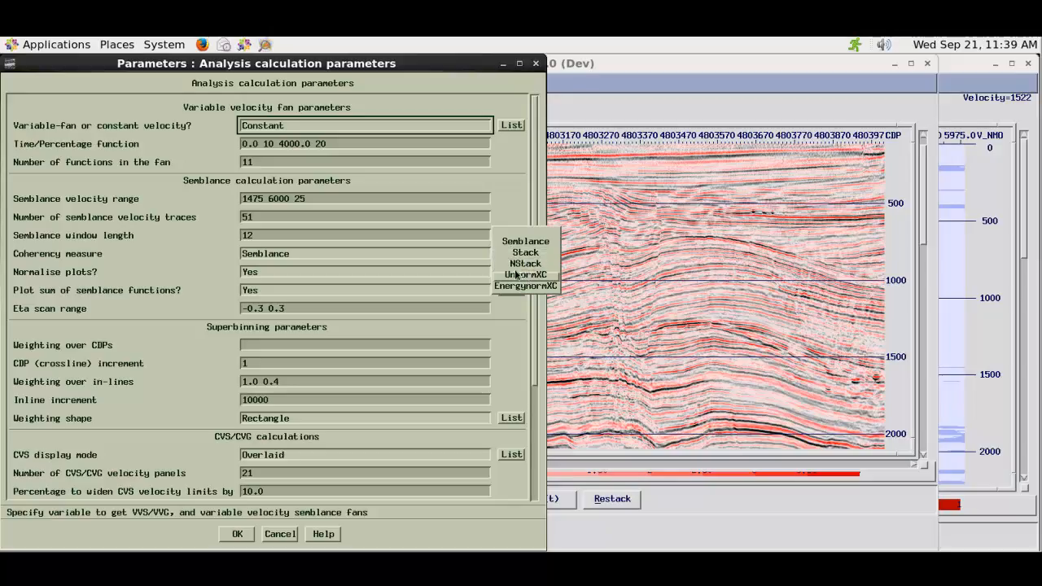
left_click(535, 312)
left_click_drag(535, 324, 526, 458)
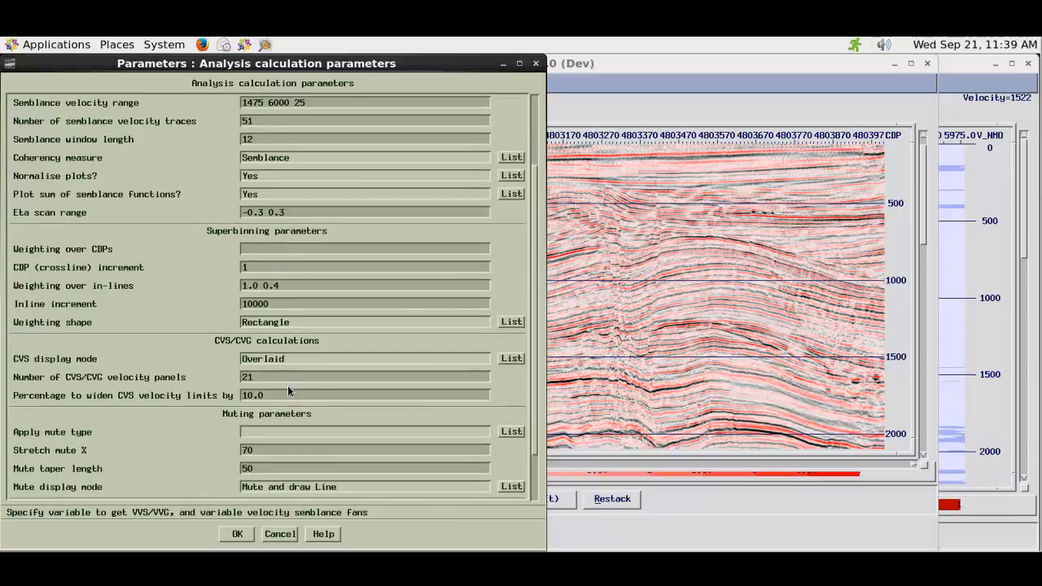
Step: Review the CVS display mode options and set the applied mute type to Stretch mute
left_click(511, 359)
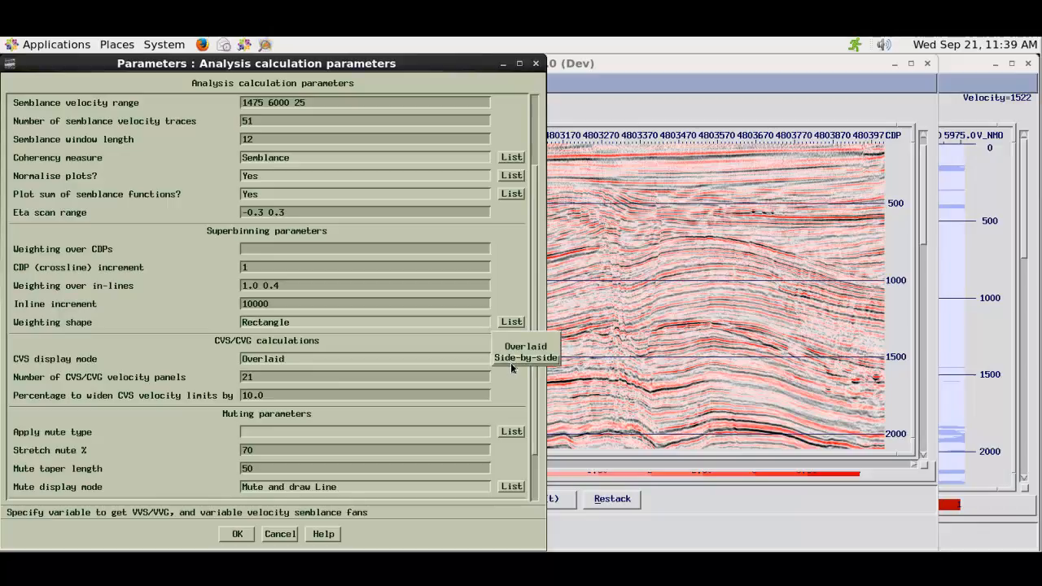
left_click(510, 378)
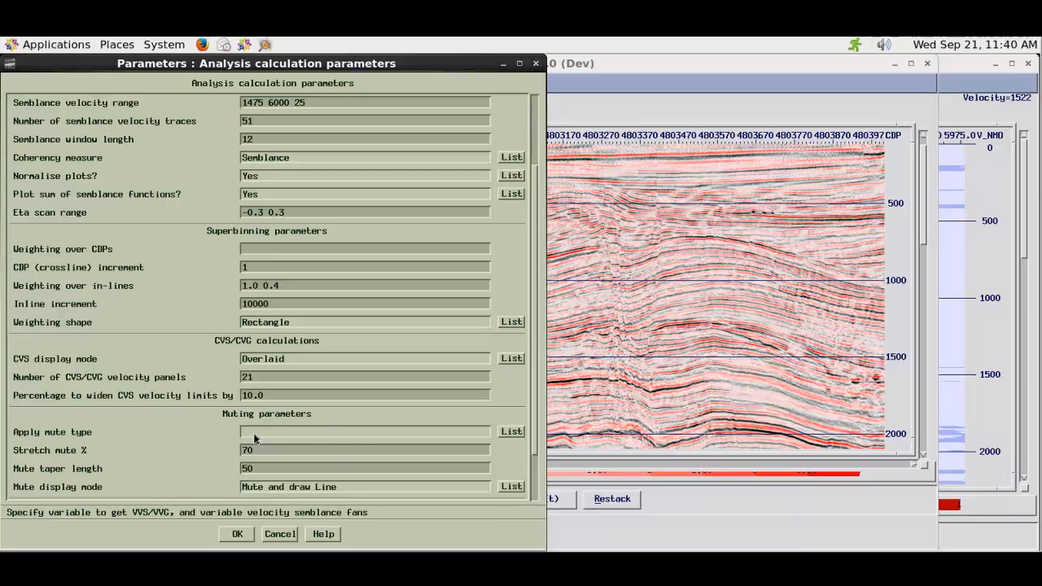
left_click(512, 433)
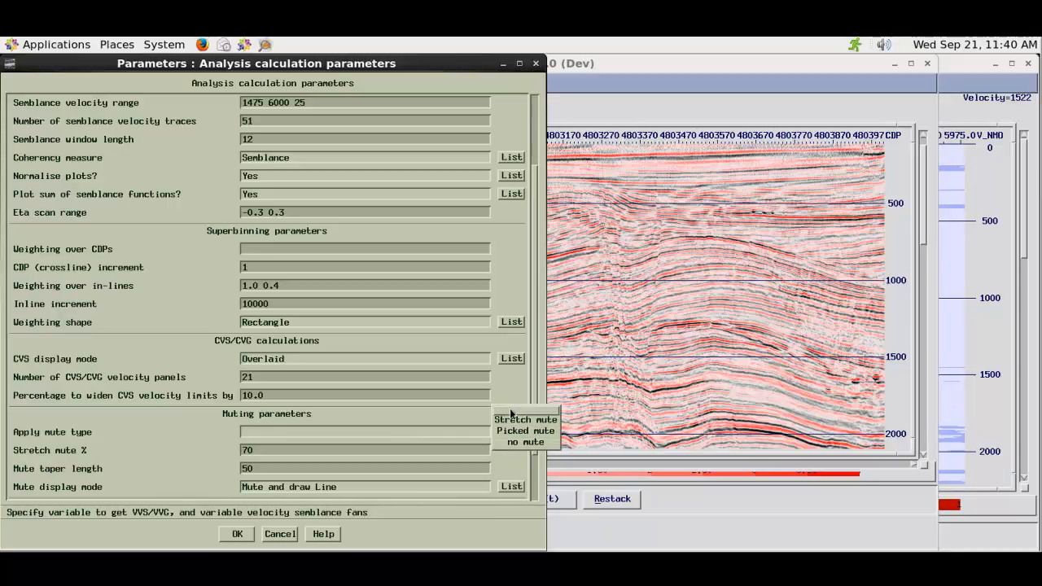
left_click(514, 420)
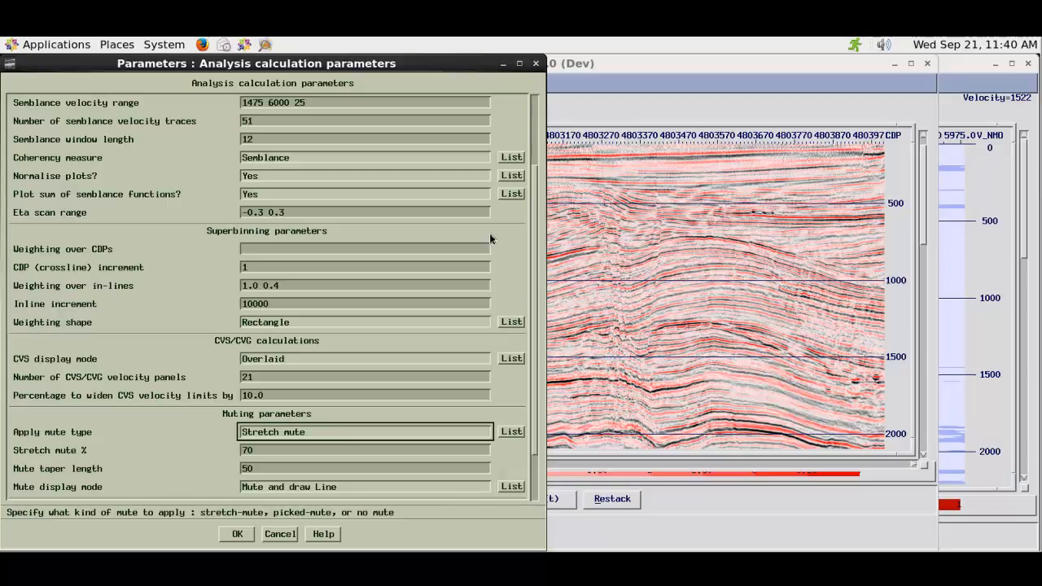
Step: Open the analysis location parameters and list the analysis positioning methods
left_click(170, 81)
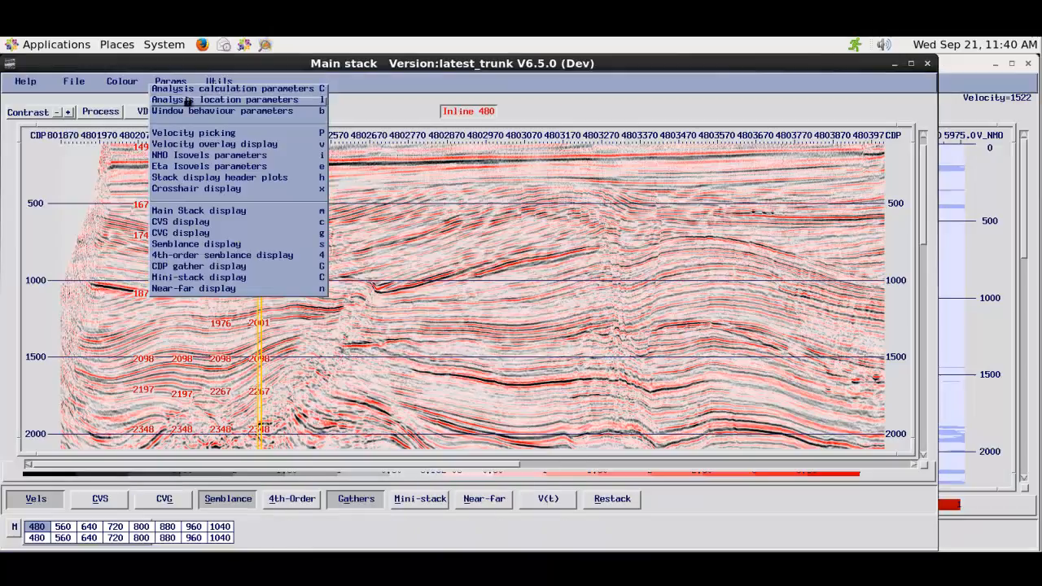
left_click(192, 103)
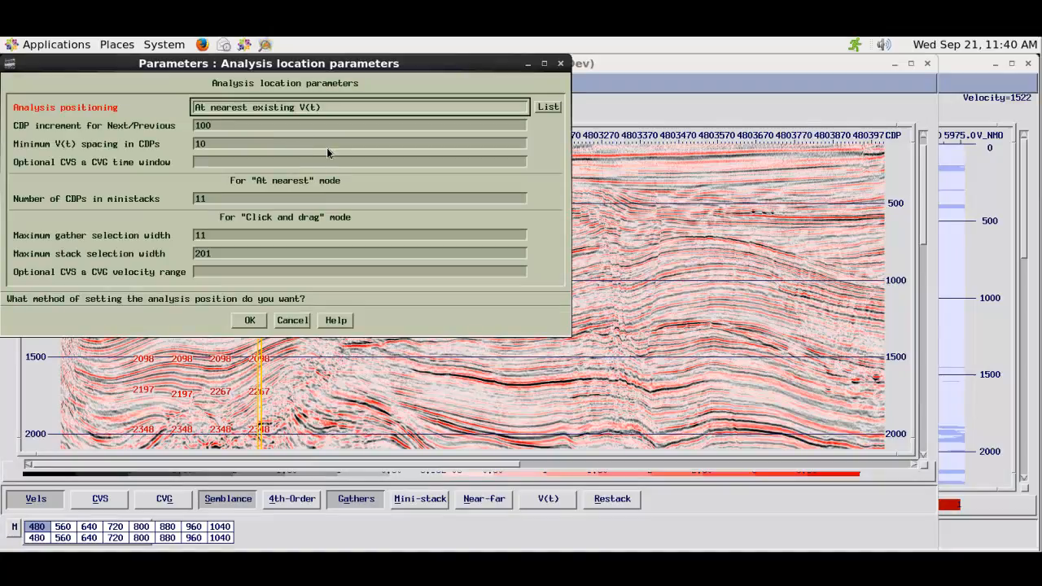
left_click(550, 108)
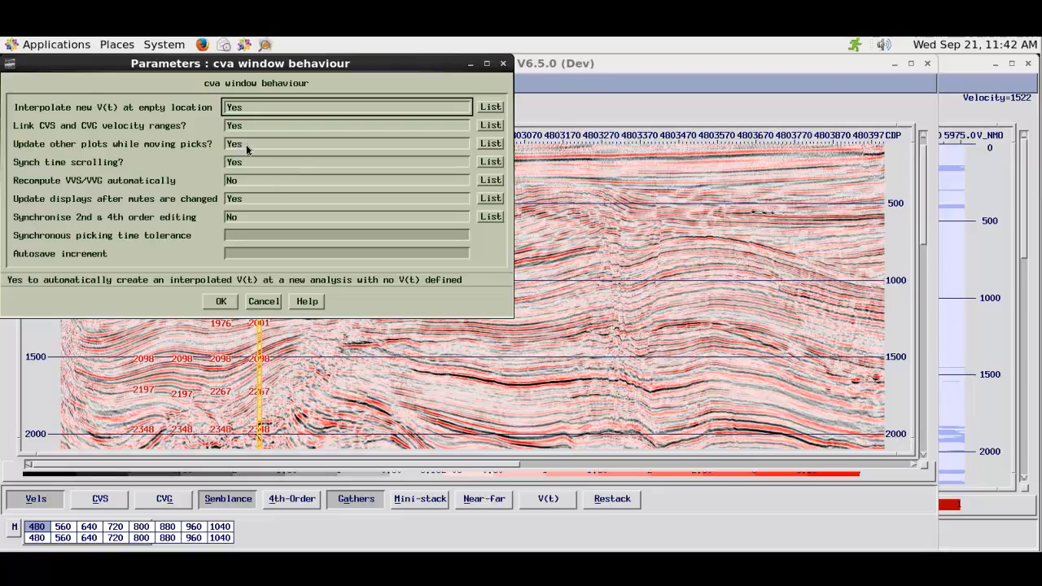
Step: Review the CVA window behaviour settings for VVS/VVG recomputing, display updates after mute changes and autosave increment, and close the parameters without applying changes
left_click(243, 183)
left_click(265, 202)
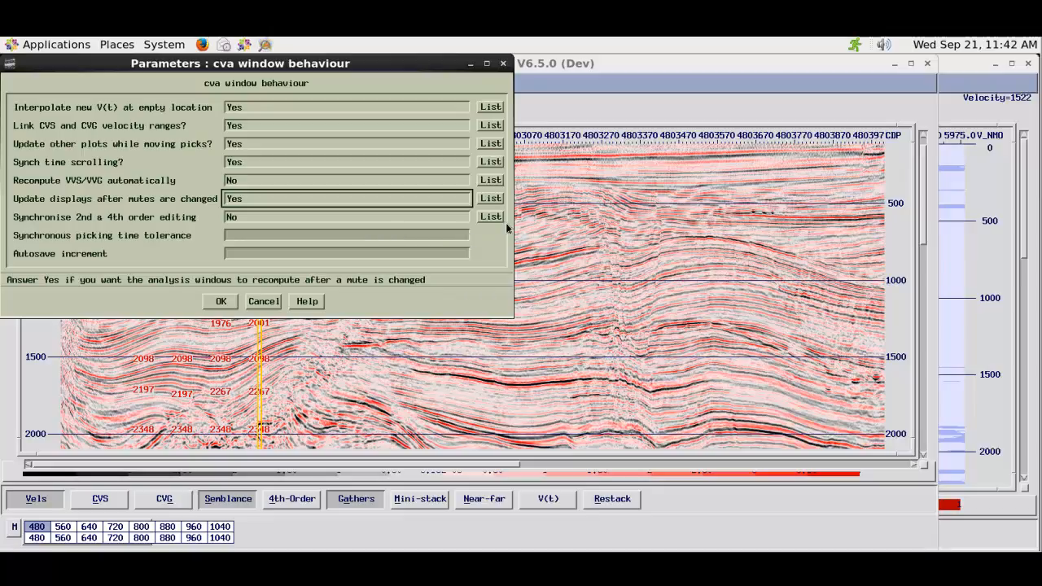
left_click(497, 198)
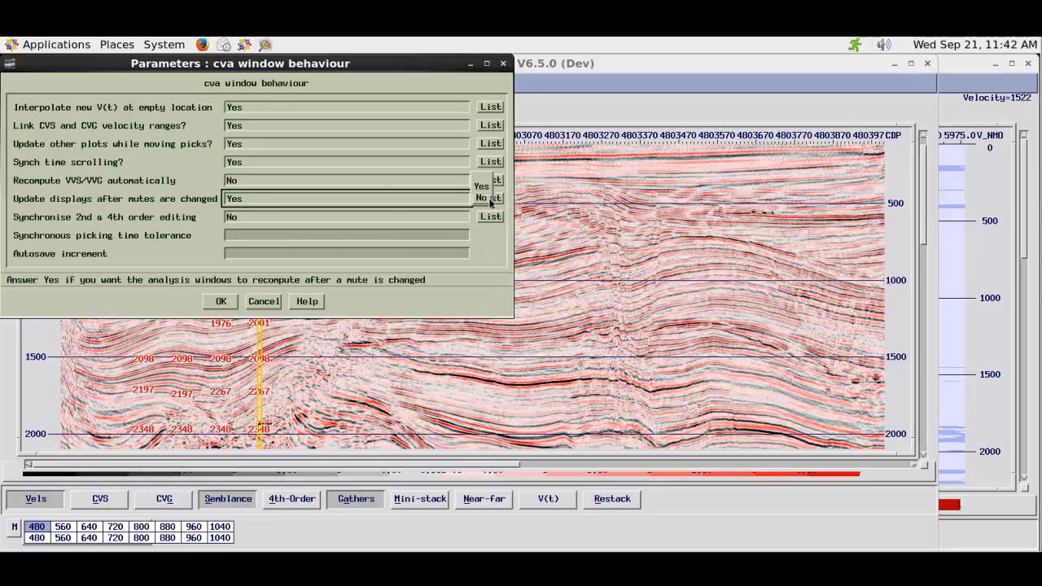
left_click(481, 187)
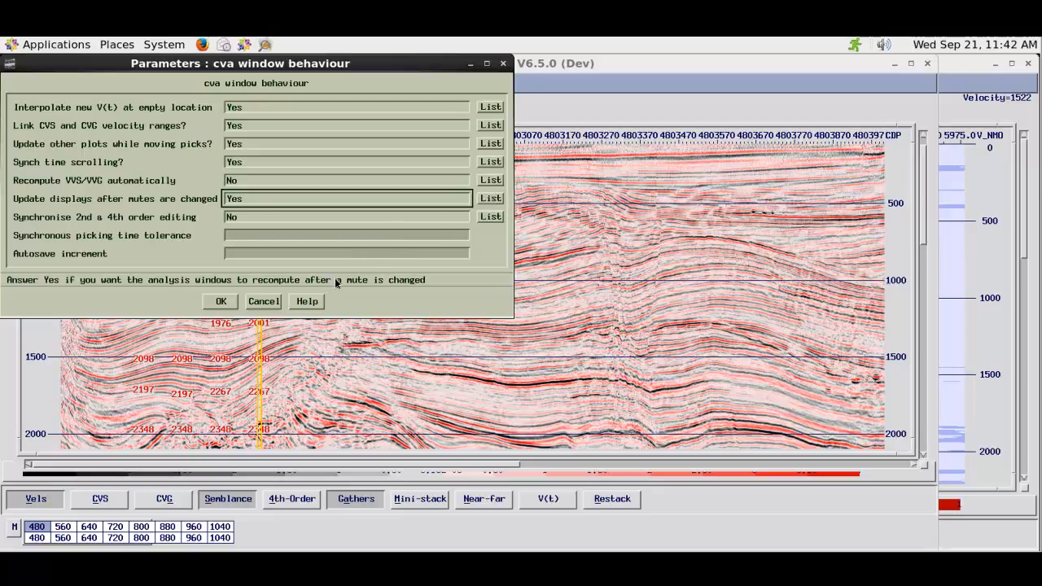
left_click(254, 253)
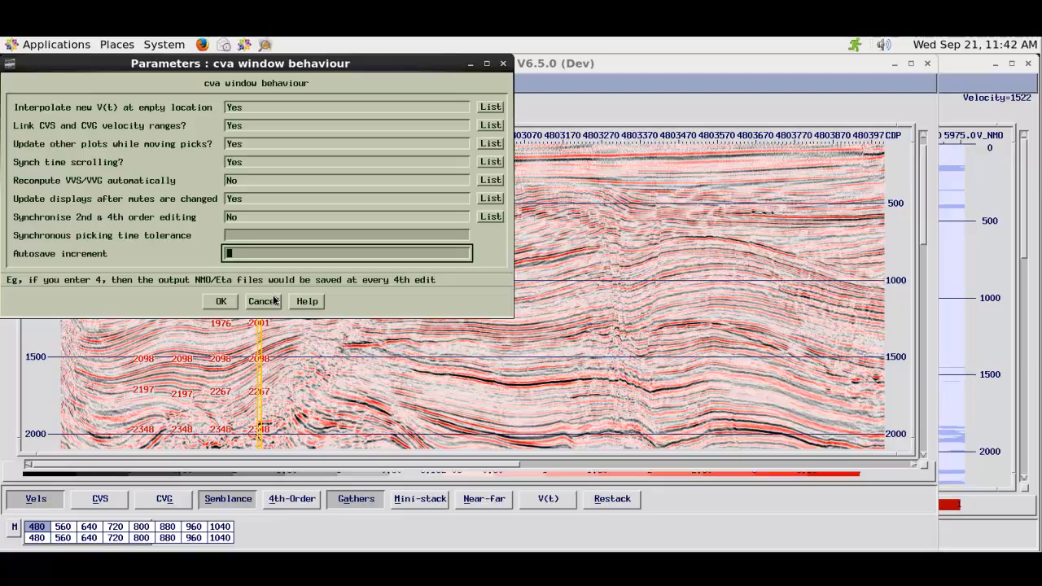
left_click(270, 299)
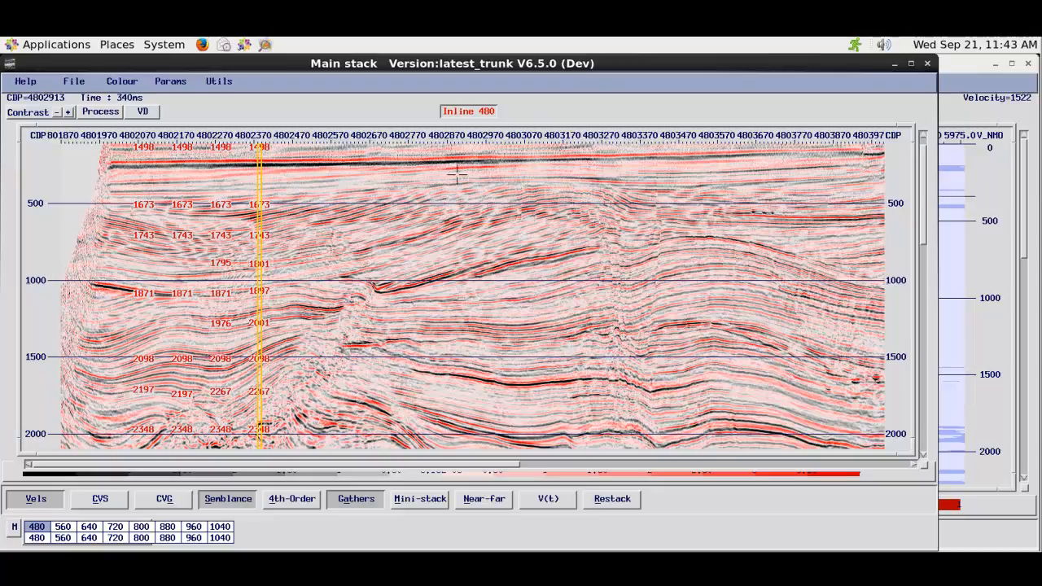
left_click(78, 80)
left_click(75, 85)
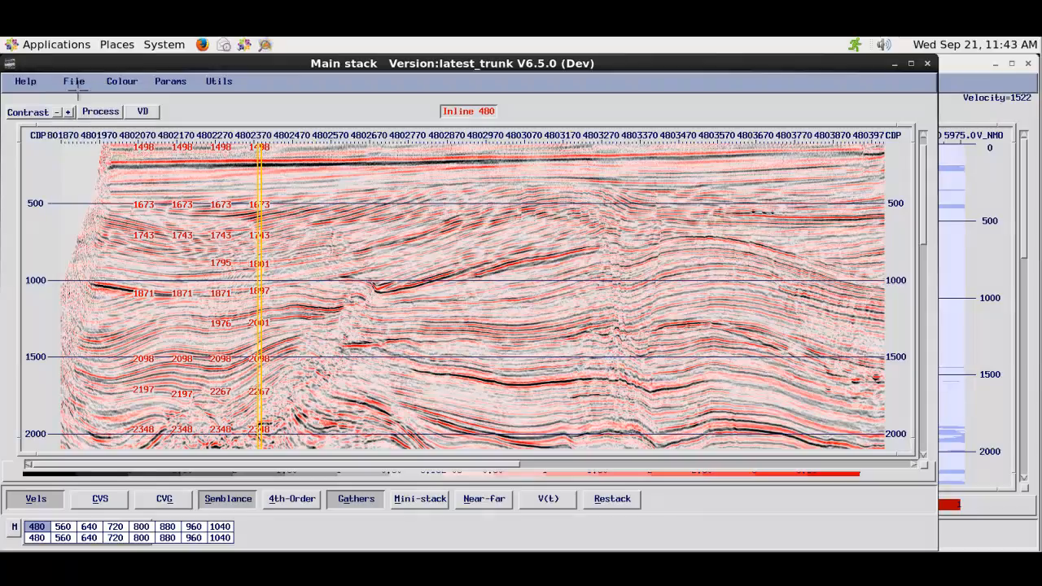